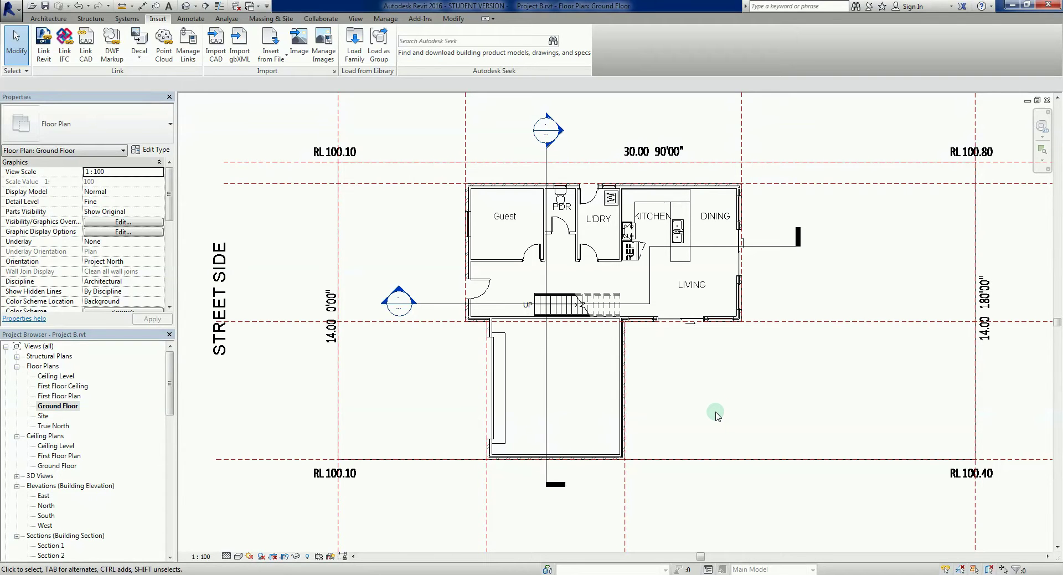
- Zoom in and out on the Ground Floor plan to find the top section marker
scroll(562, 150, up, 2)
scroll(562, 151, down, 2)
scroll(634, 434, down, 1)
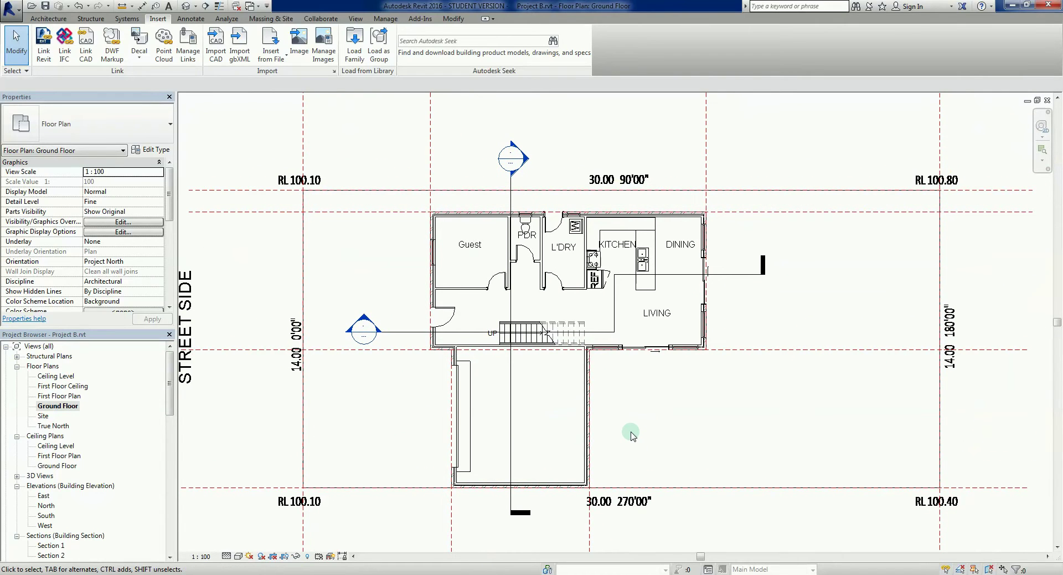
scroll(506, 175, up, 2)
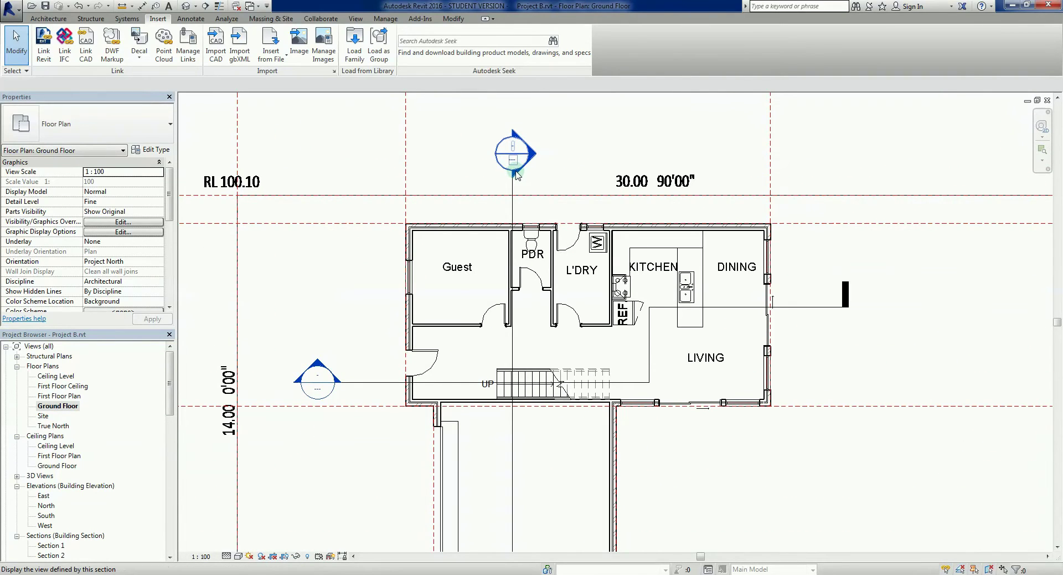
double_click(516, 173)
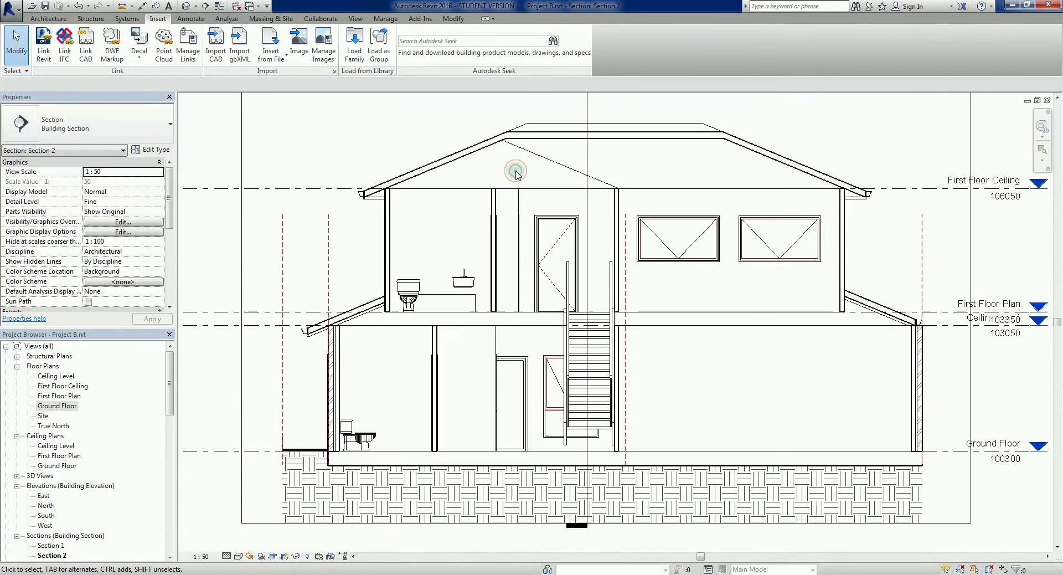
middle_drag(656, 219, 639, 257)
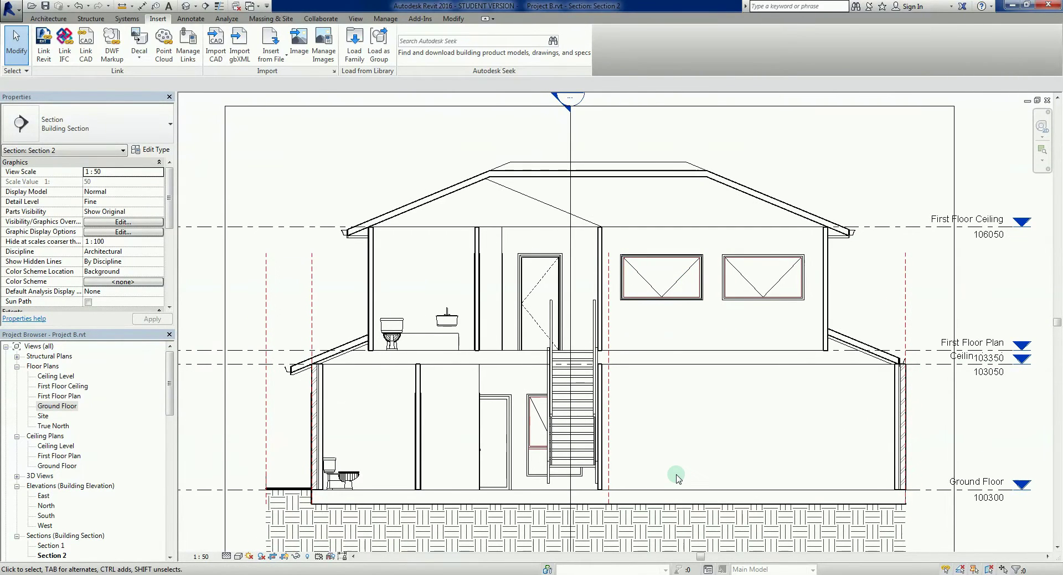
middle_drag(677, 477, 638, 434)
scroll(639, 301, up, 5)
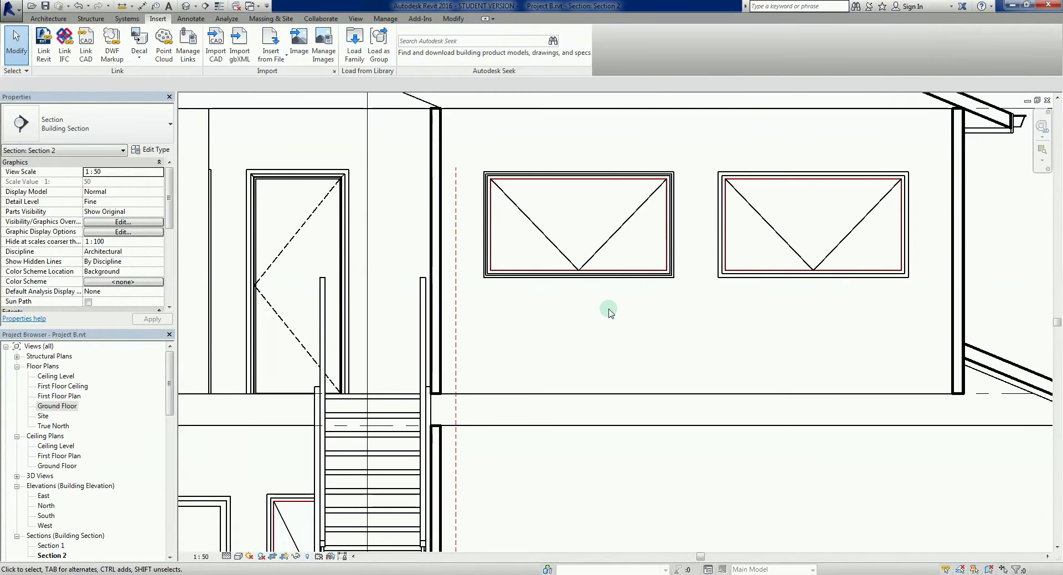
scroll(609, 313, down, 3)
middle_drag(608, 316, 633, 325)
scroll(692, 327, up, 2)
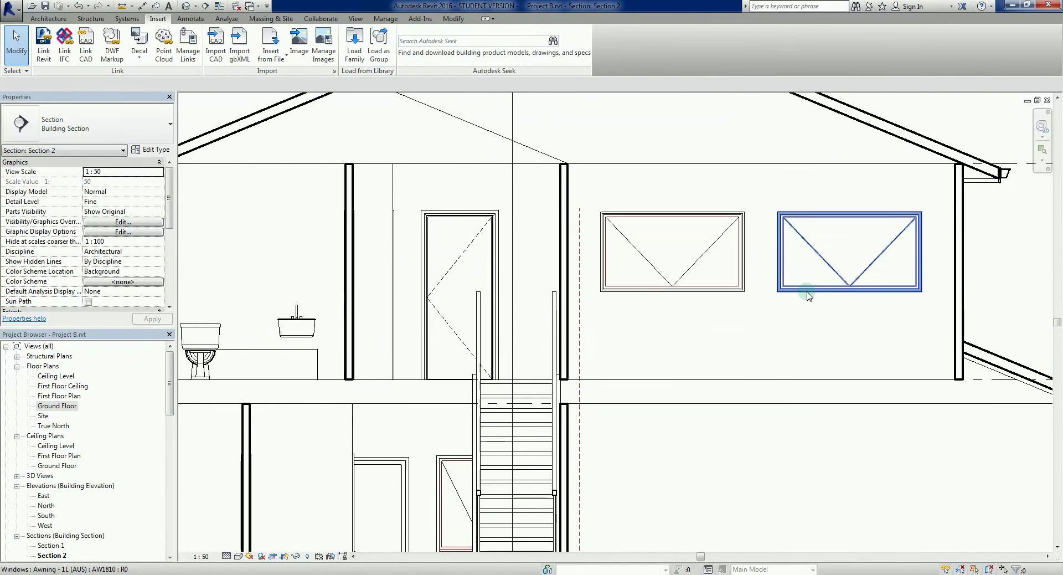
scroll(797, 309, up, 2)
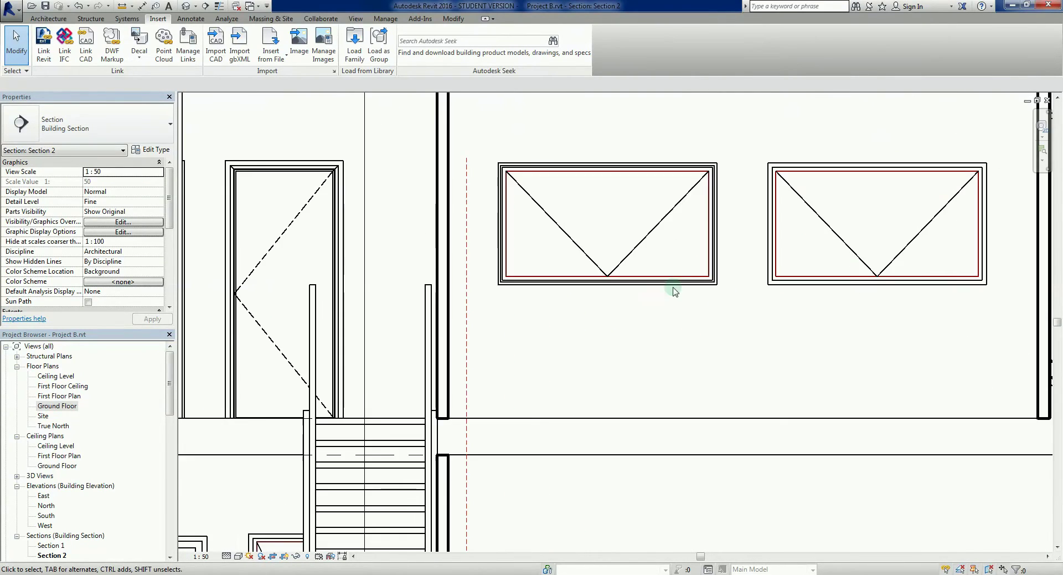
click(658, 284)
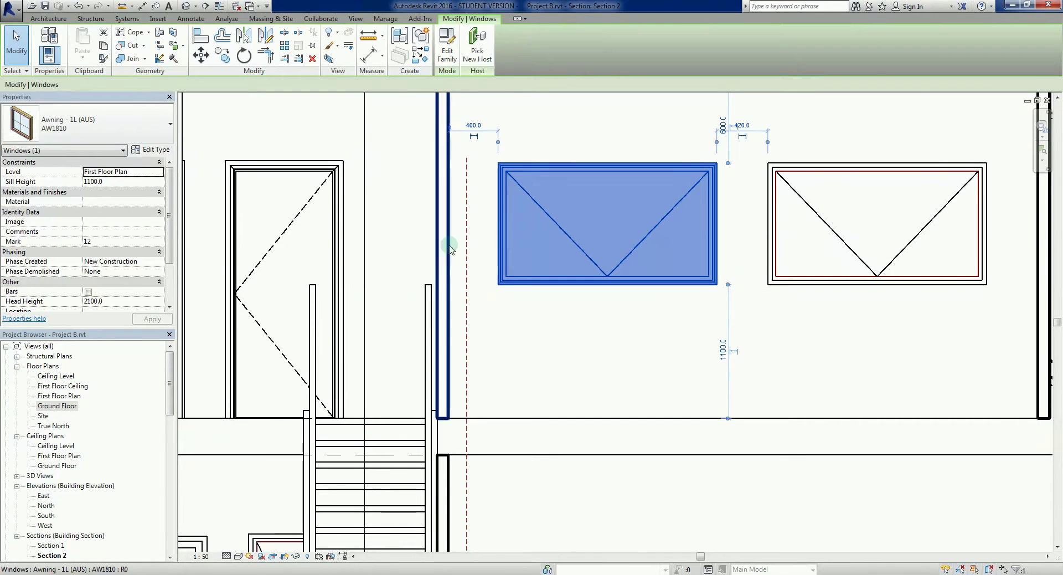
key(Escape)
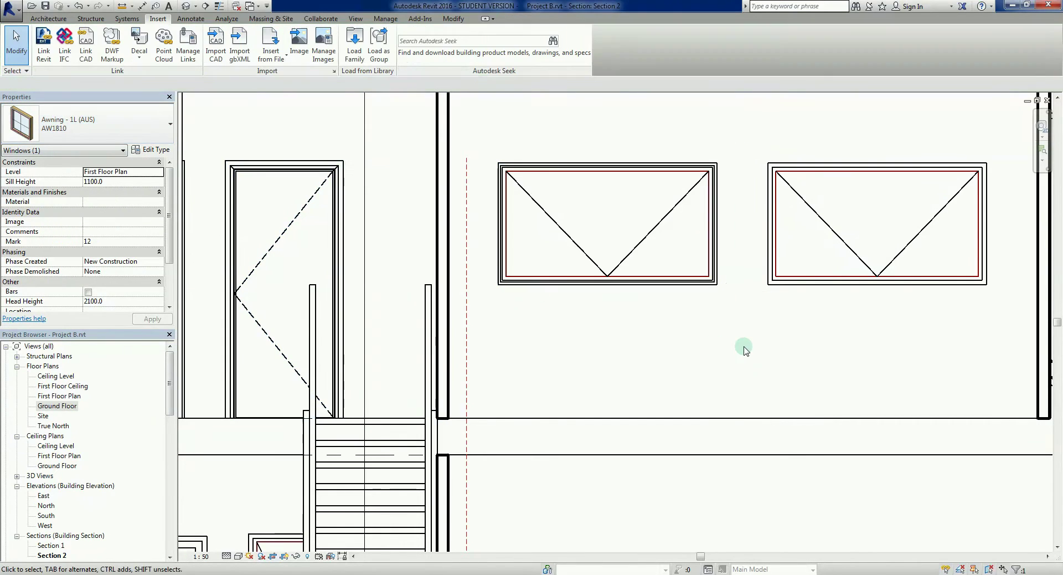
click(788, 283)
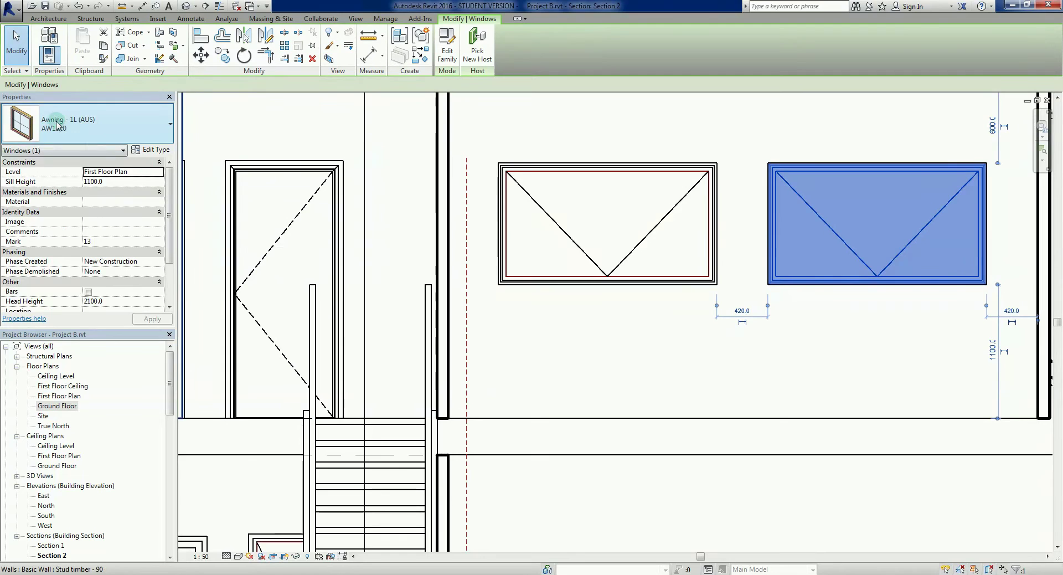
click(687, 371)
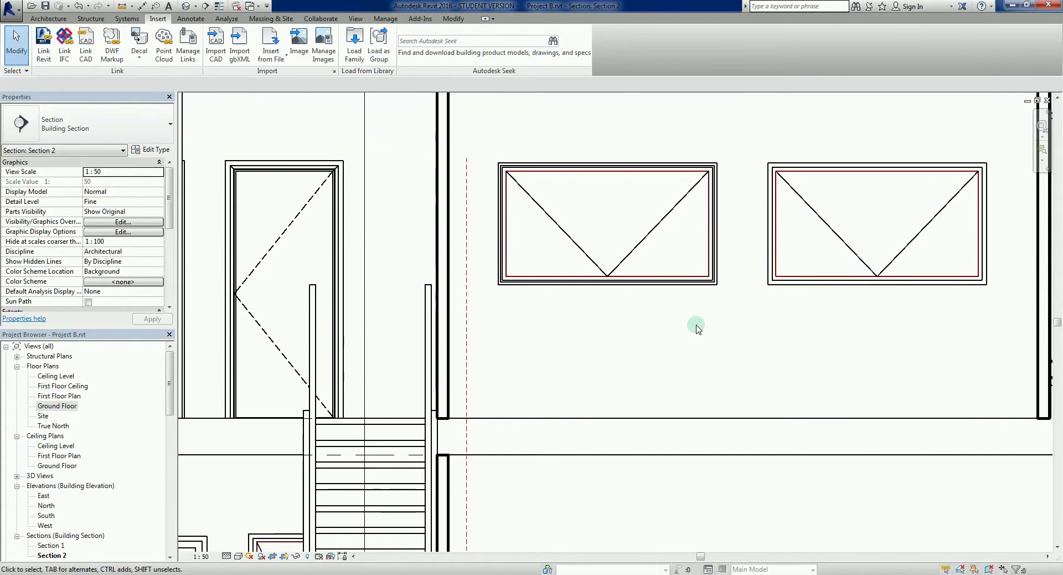
- Open the First Floor Plan and zoom in on the lower room's right wall
double_click(59, 396)
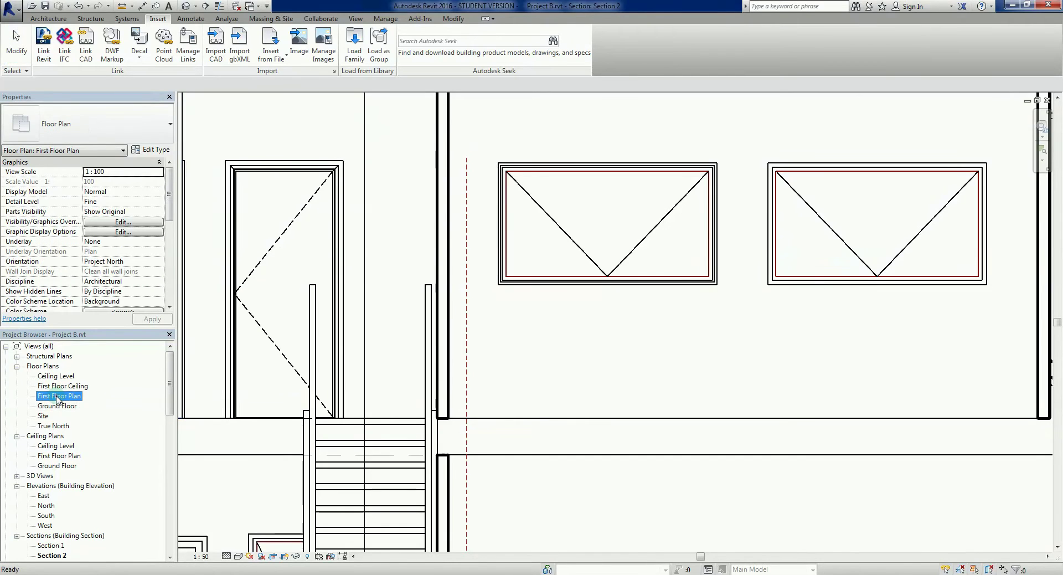
scroll(891, 373, up, 5)
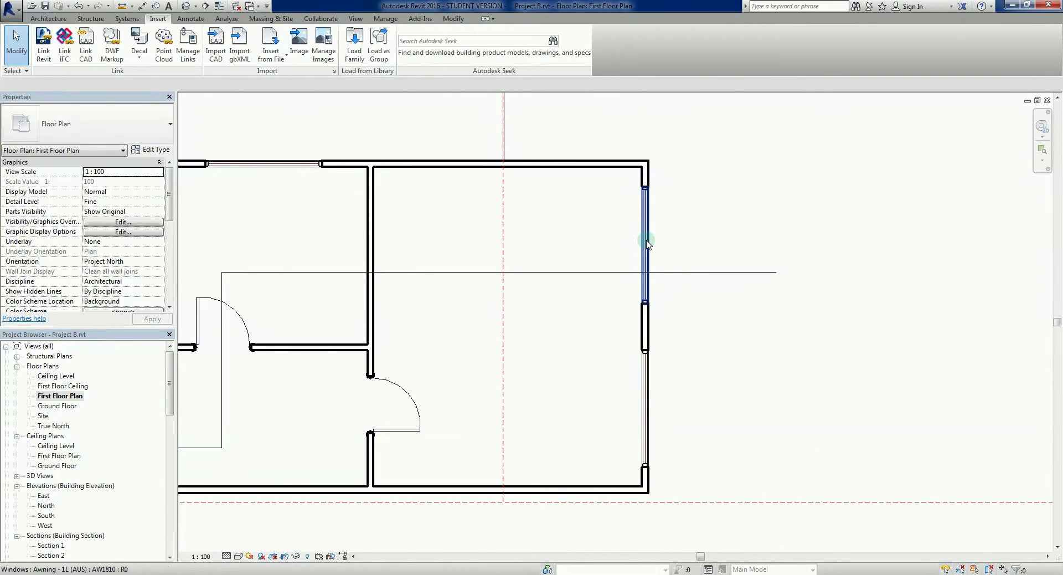
scroll(644, 386, down, 5)
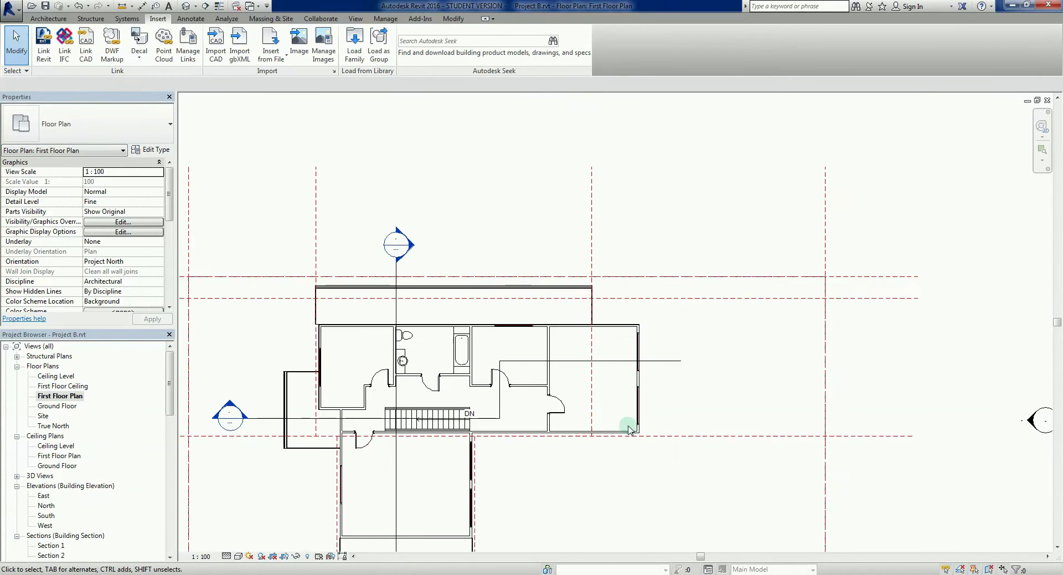
middle_drag(629, 427, 696, 456)
scroll(524, 432, up, 2)
scroll(525, 432, up, 3)
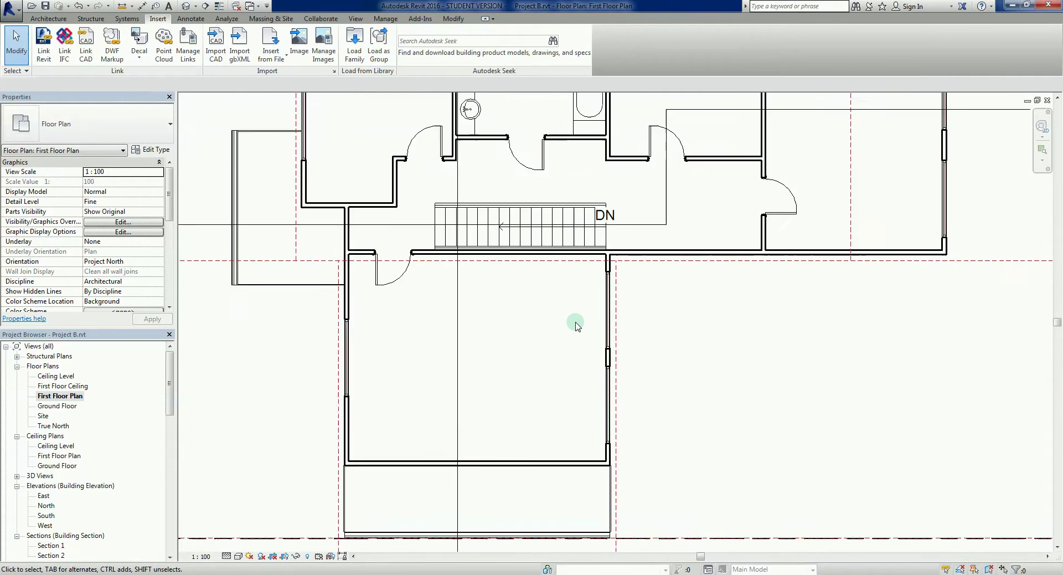
- Select and inspect the upper and lower right-wall awning windows in turn, then zoom out
click(612, 305)
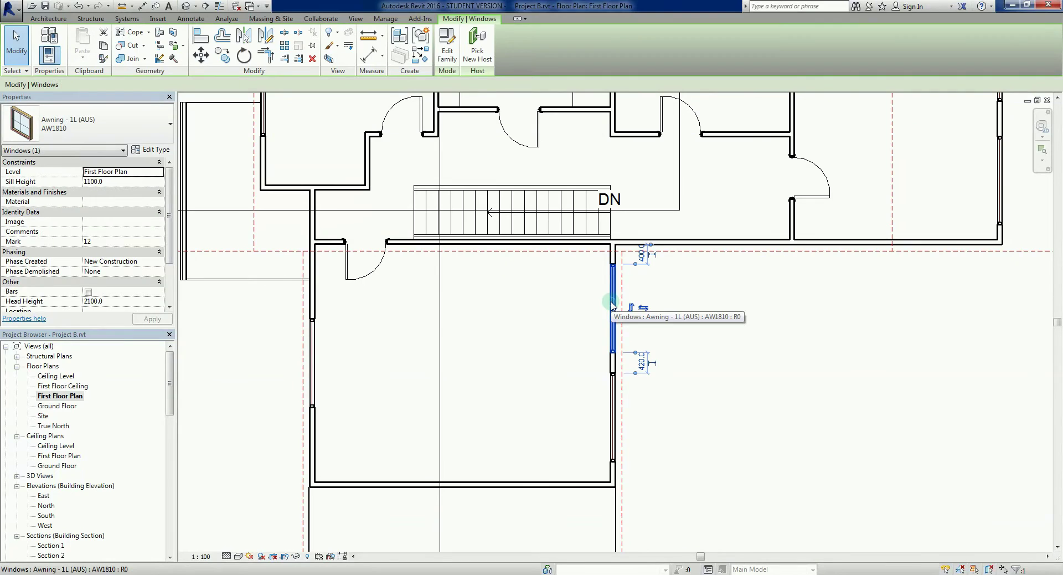
click(566, 331)
click(612, 409)
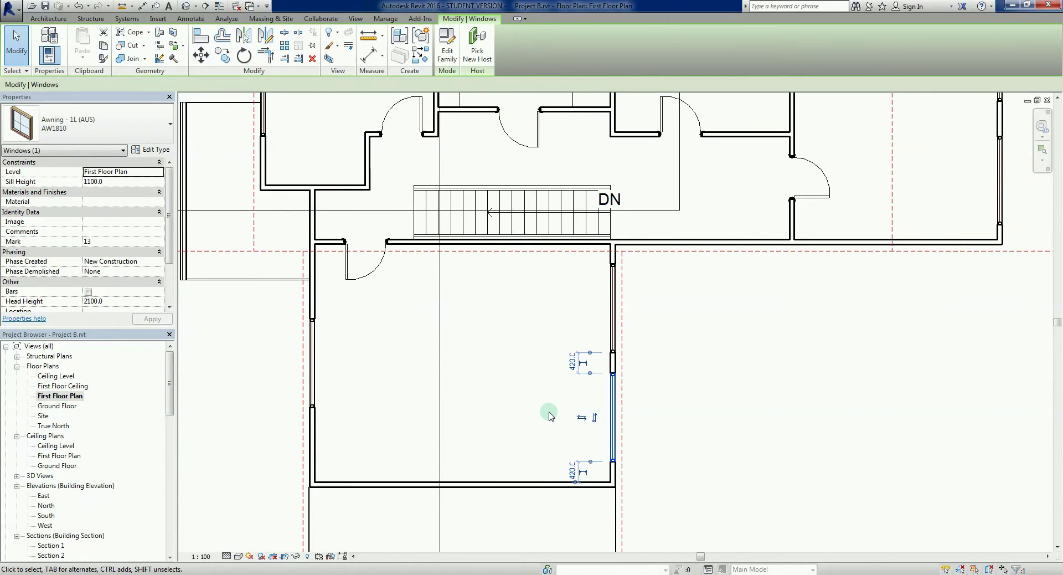
click(550, 416)
scroll(637, 349, up, 2)
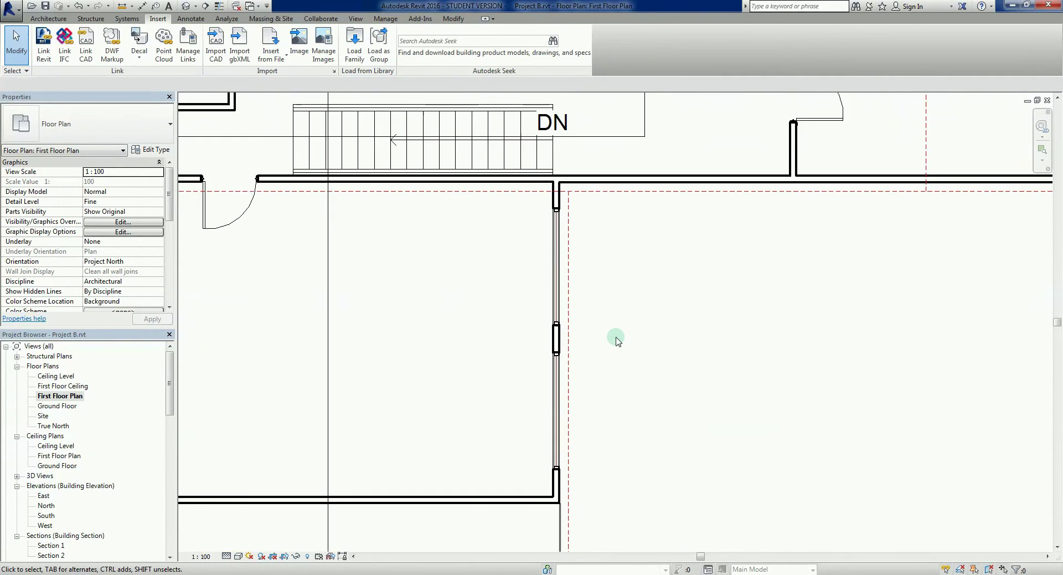
scroll(541, 309, up, 1)
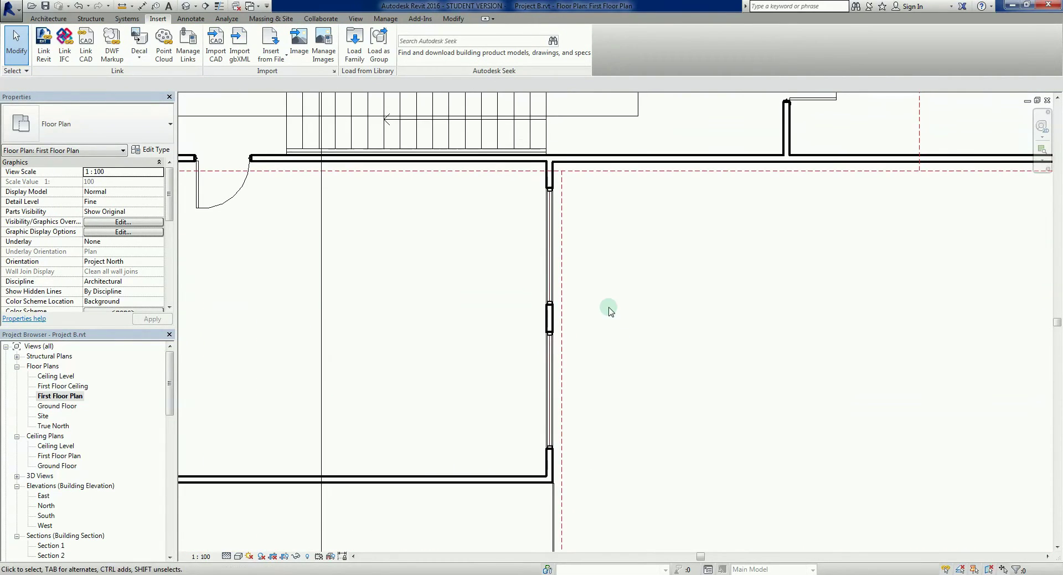
click(545, 247)
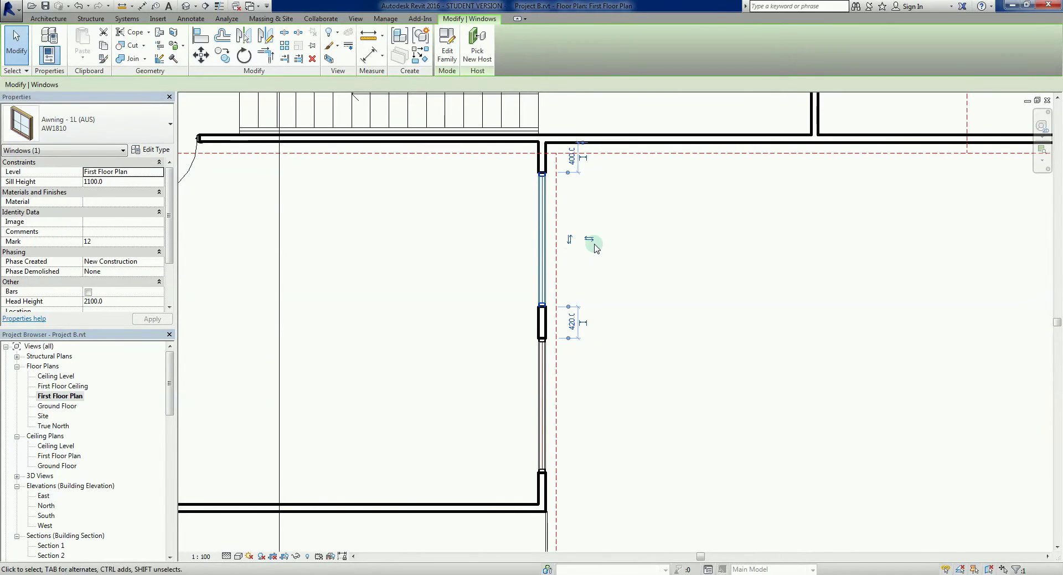
click(638, 259)
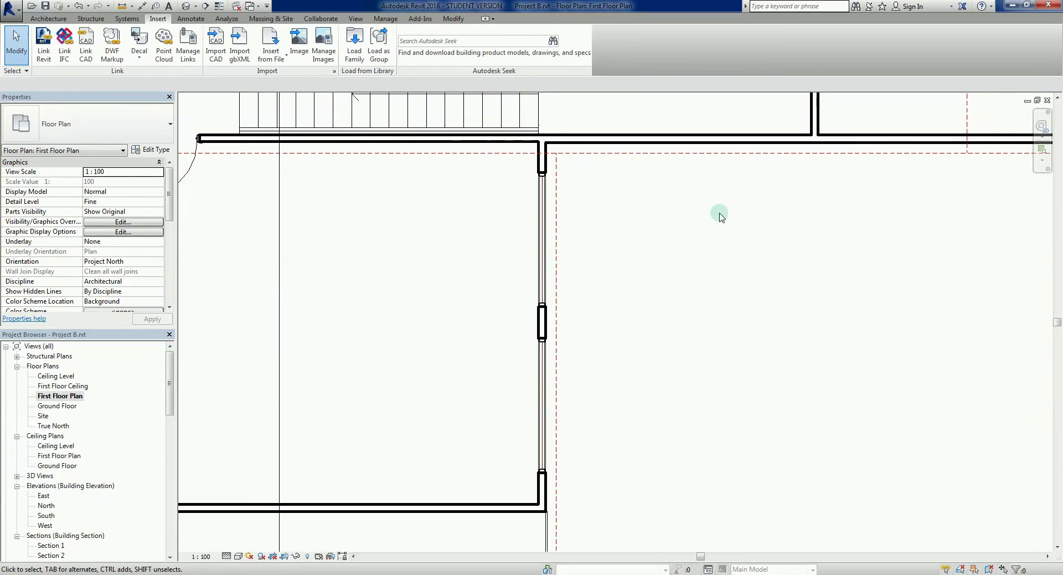
click(542, 395)
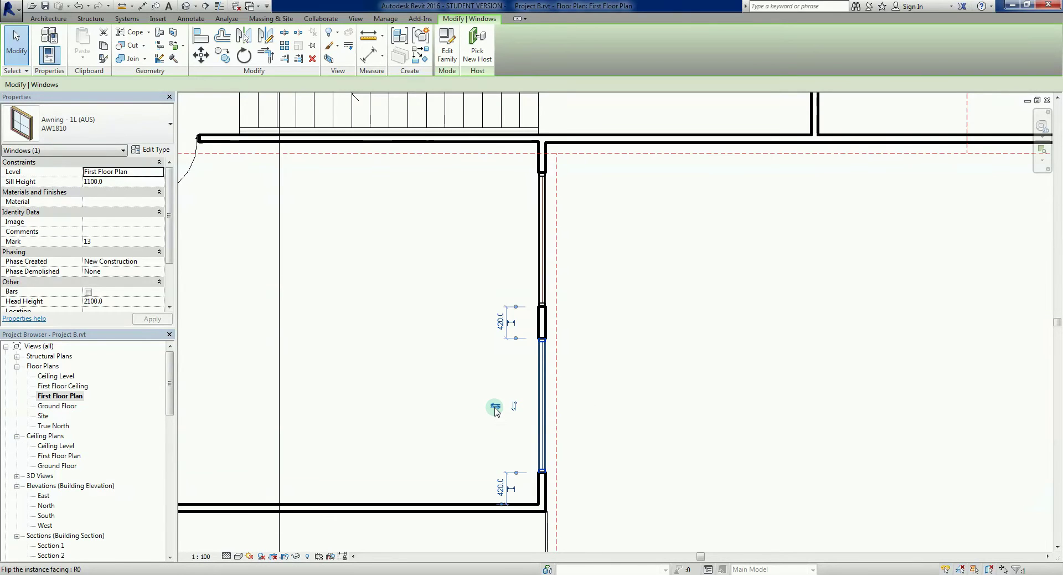
click(673, 411)
scroll(674, 411, down, 5)
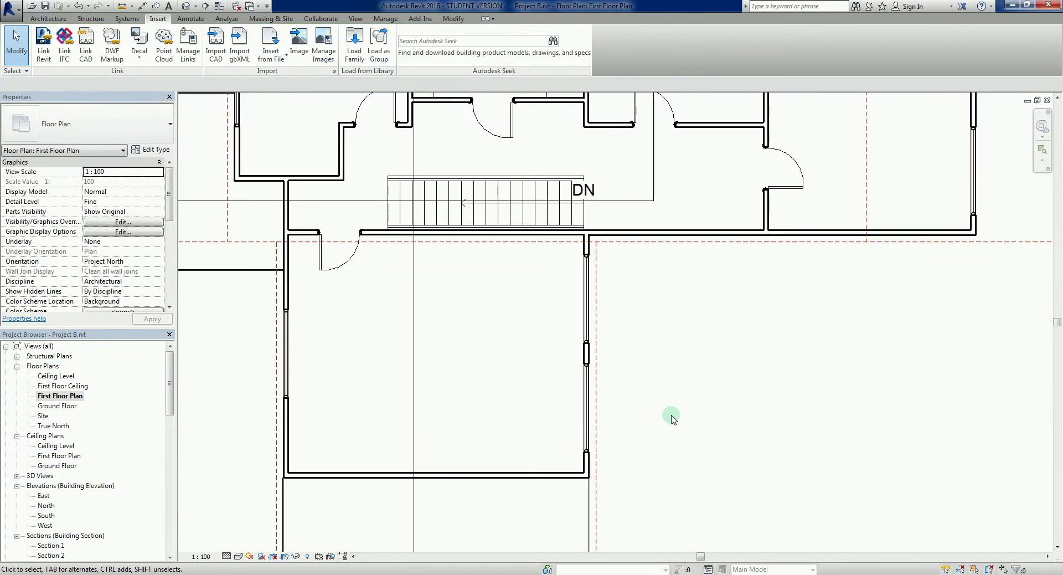
- Open Section 2 from its marker and frame the house drawing
double_click(520, 160)
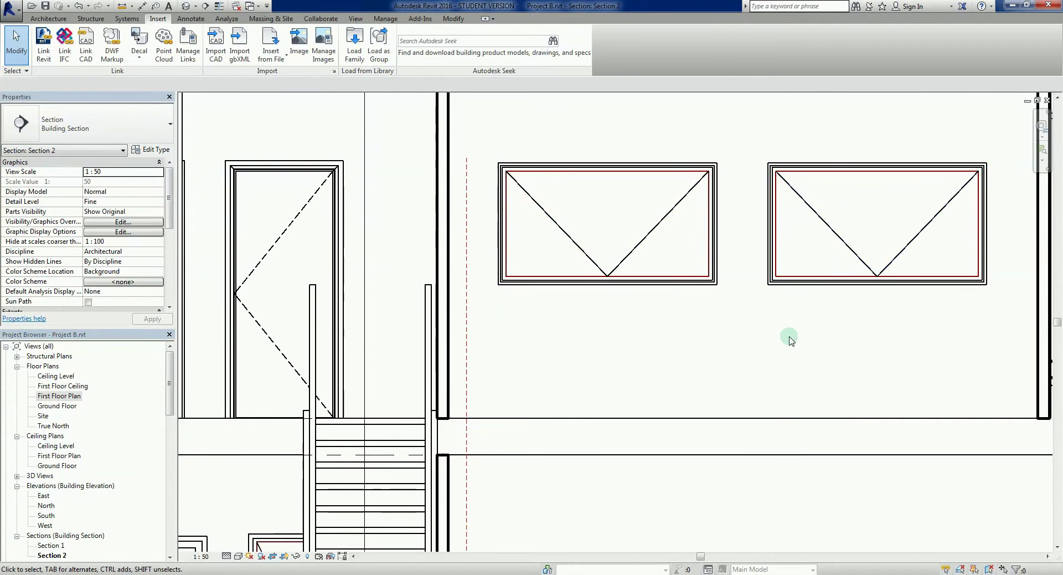
scroll(787, 353, down, 3)
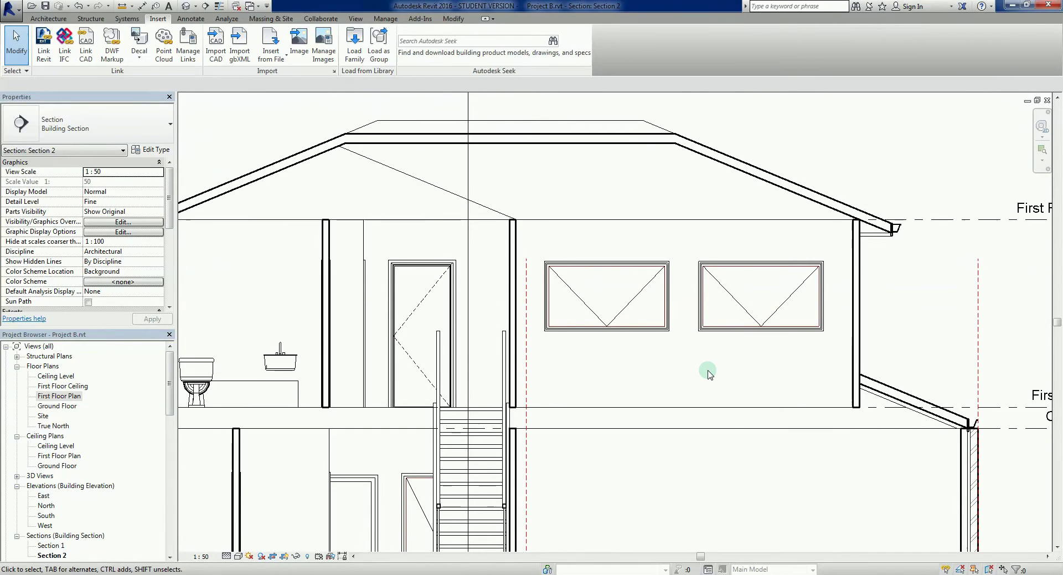
scroll(708, 375, down, 2)
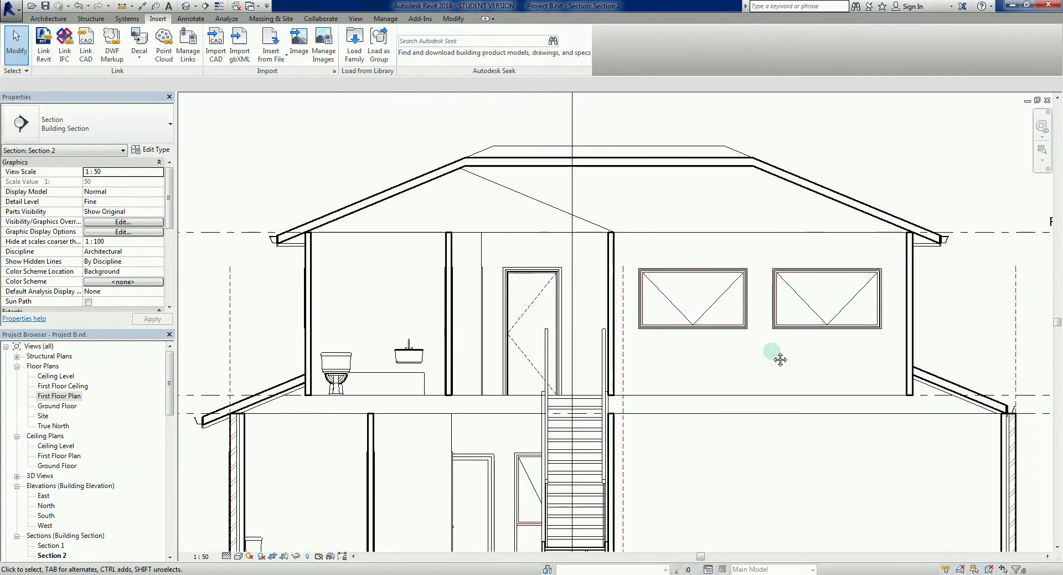
scroll(720, 340, down, 2)
middle_drag(747, 457, 728, 407)
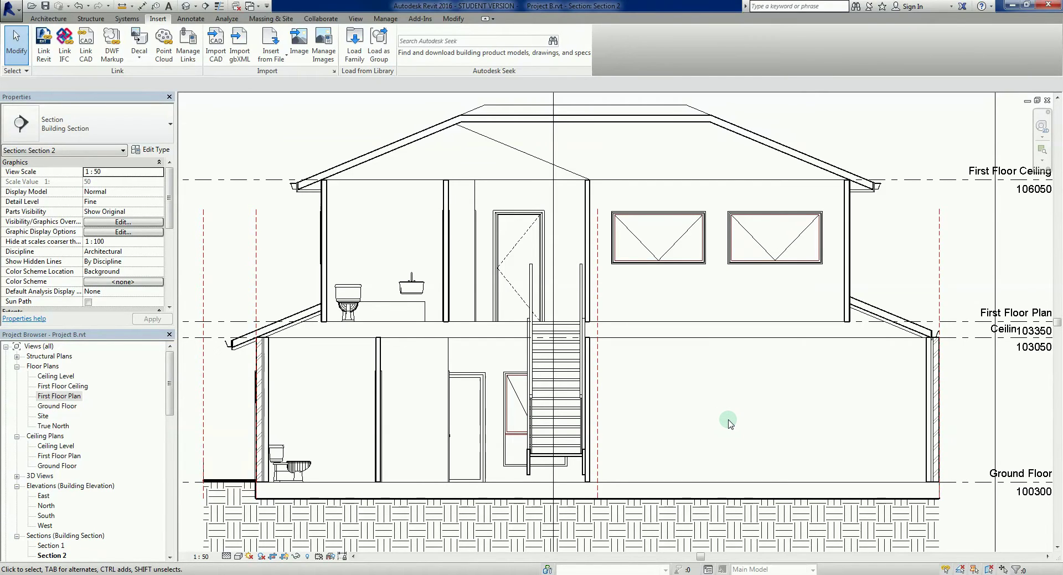
middle_drag(729, 422, 732, 429)
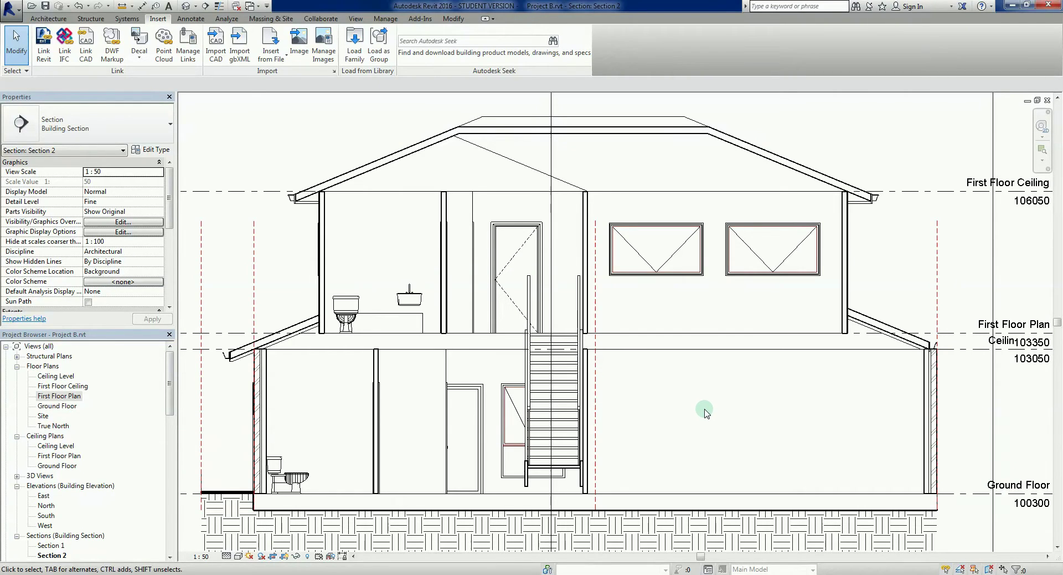
- Reframe Section 2 to bring the ground and foundation into view
scroll(704, 412, up, 1)
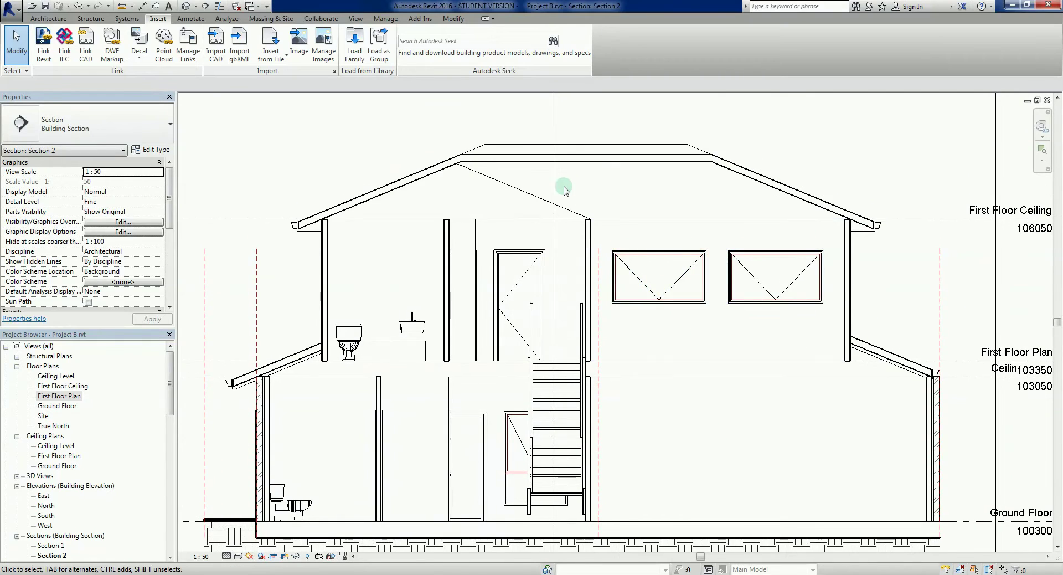
scroll(565, 193, up, 2)
scroll(567, 200, down, 1)
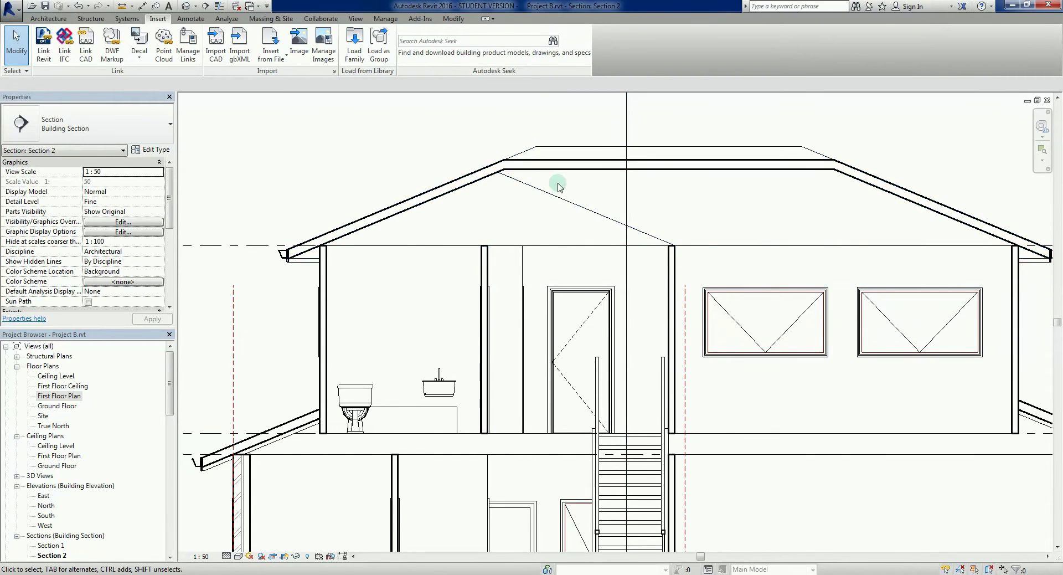
middle_drag(692, 239, 646, 197)
scroll(648, 256, down, 1)
middle_drag(751, 334, 780, 253)
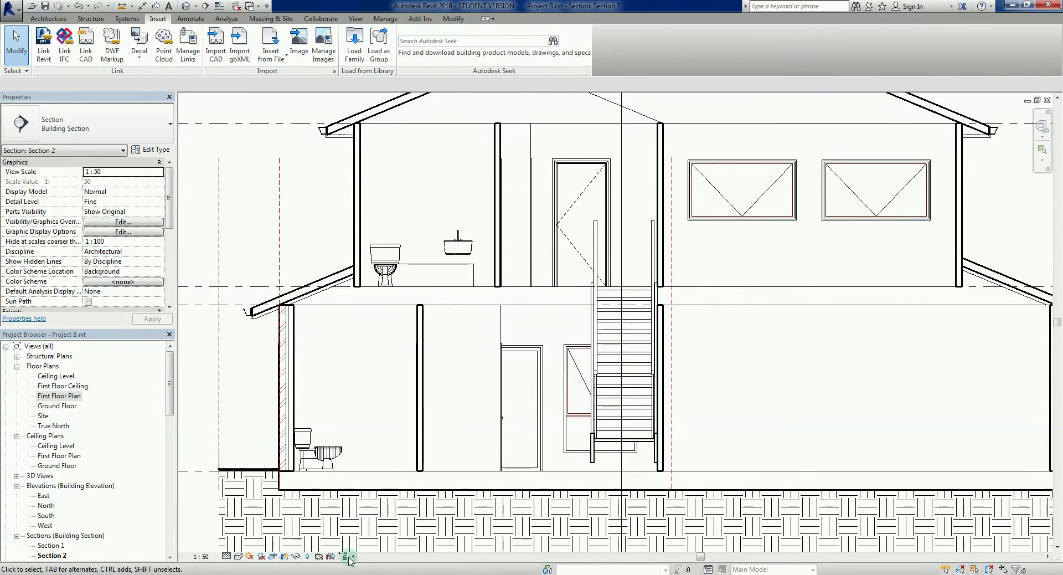
- Switch Section 2 to the Consistent Colors visual style and fit the whole section
click(238, 557)
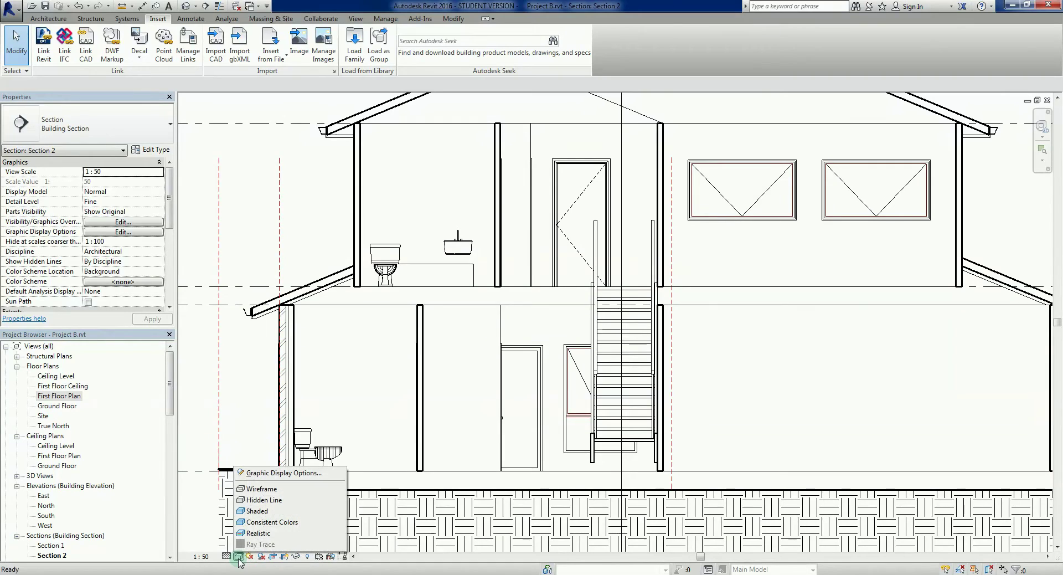
click(263, 523)
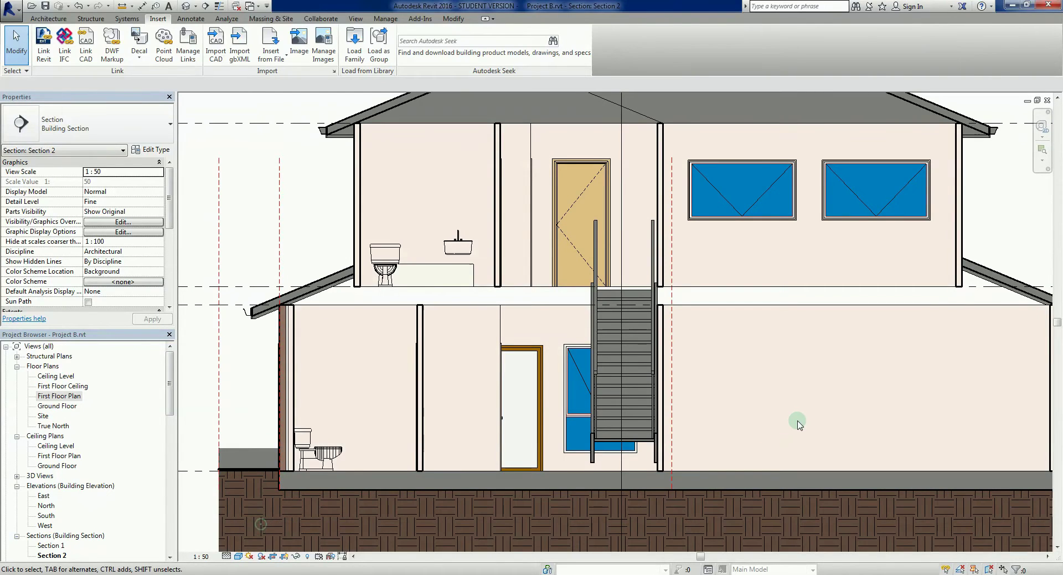
middle_click(701, 451)
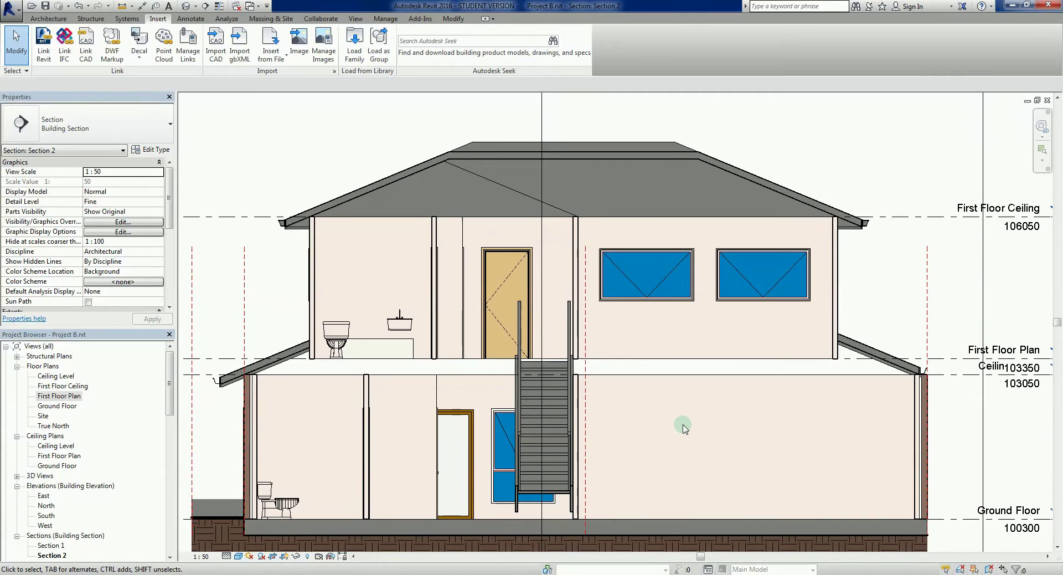
- Zoom and pan to frame the upper storey and hipped roof
scroll(684, 428, up, 1)
scroll(547, 347, down, 1)
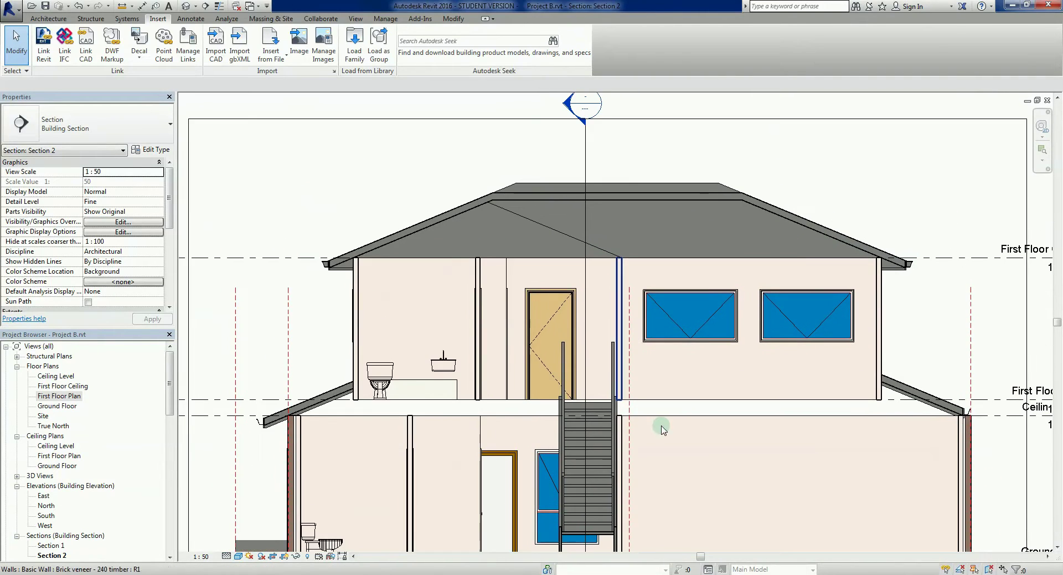
scroll(448, 276, up, 2)
middle_drag(458, 289, 425, 305)
scroll(462, 308, down, 1)
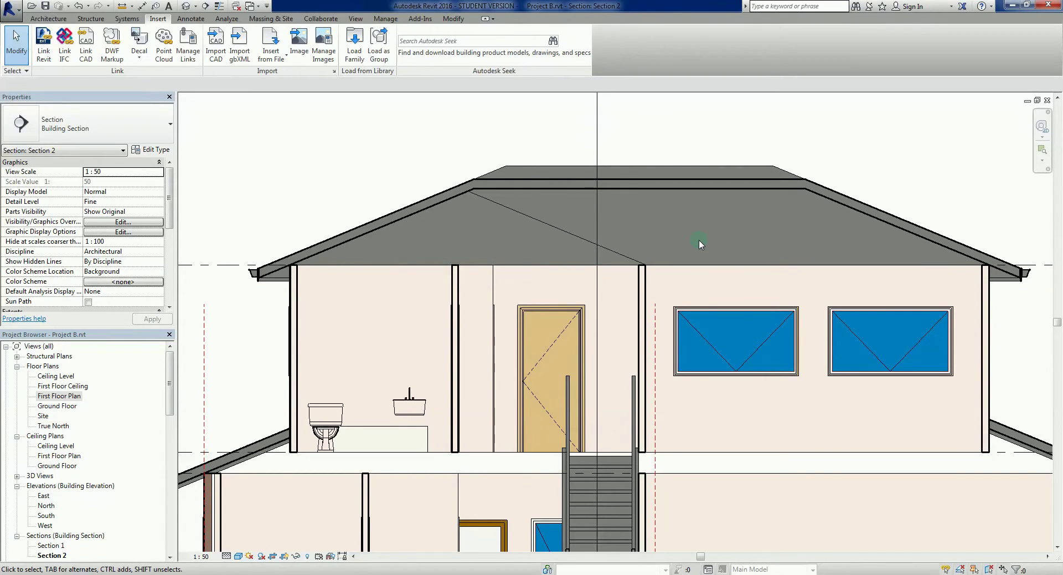
scroll(702, 241, down, 1)
middle_drag(702, 242, 685, 293)
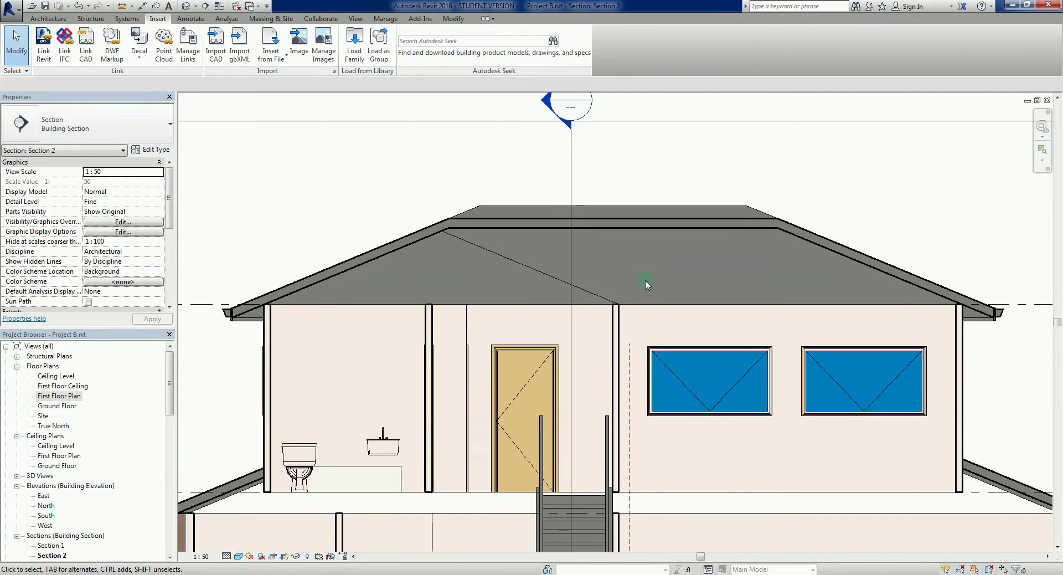
scroll(645, 280, up, 2)
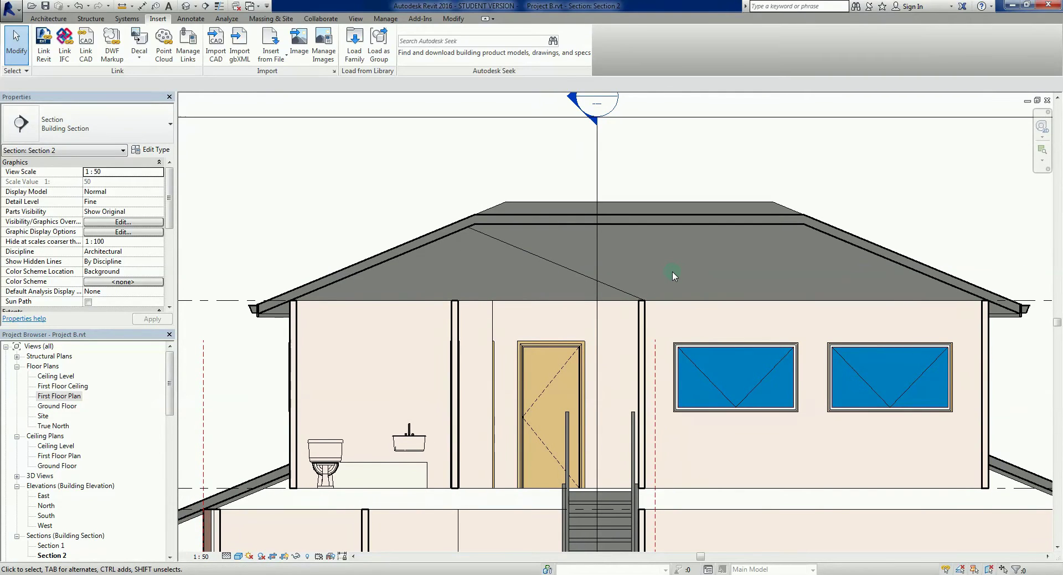
middle_drag(681, 283, 671, 260)
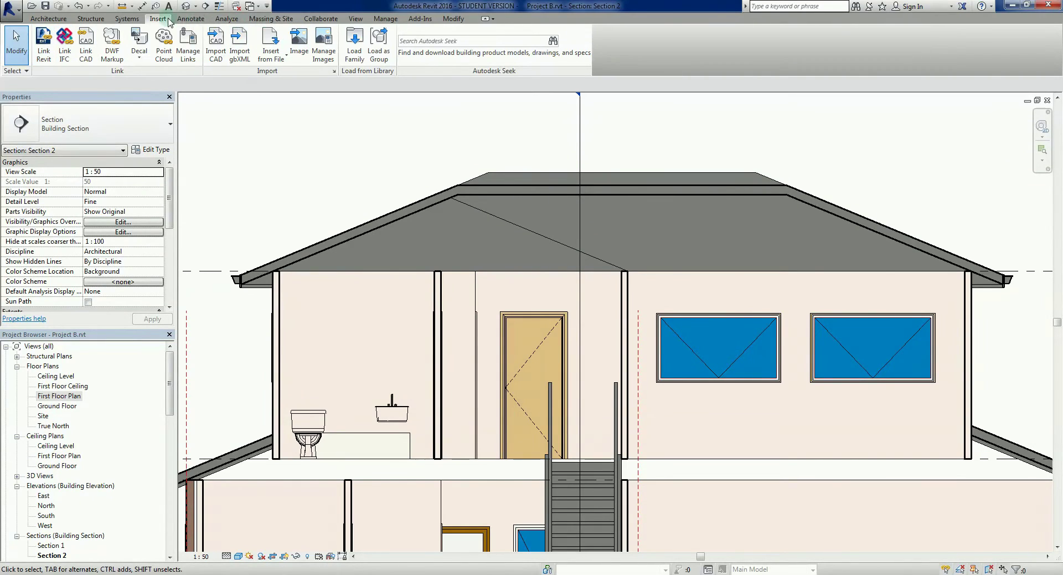
- Start the Detail Line tool with the 0.18 pen line style
click(195, 19)
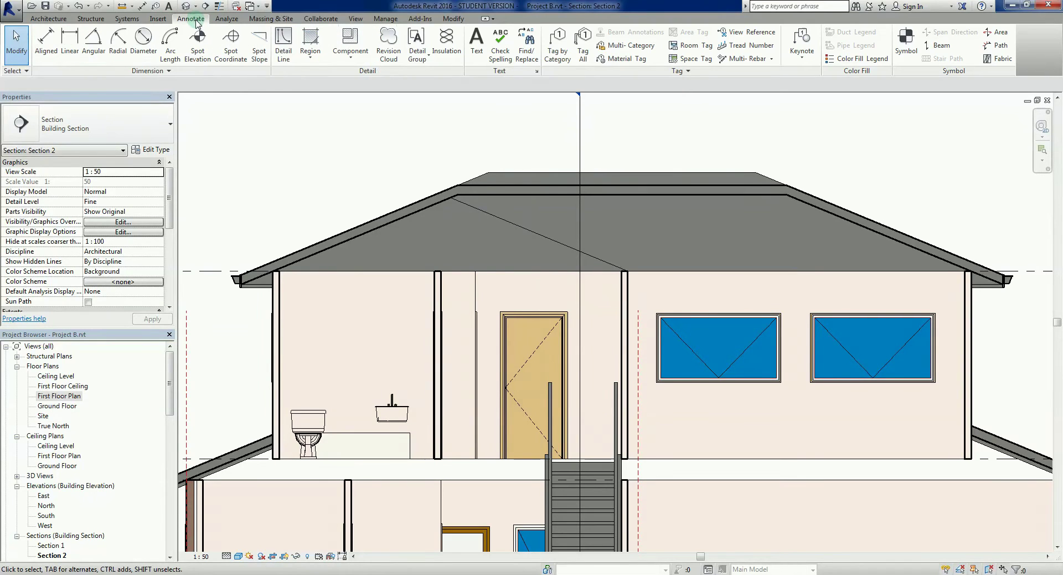
click(284, 62)
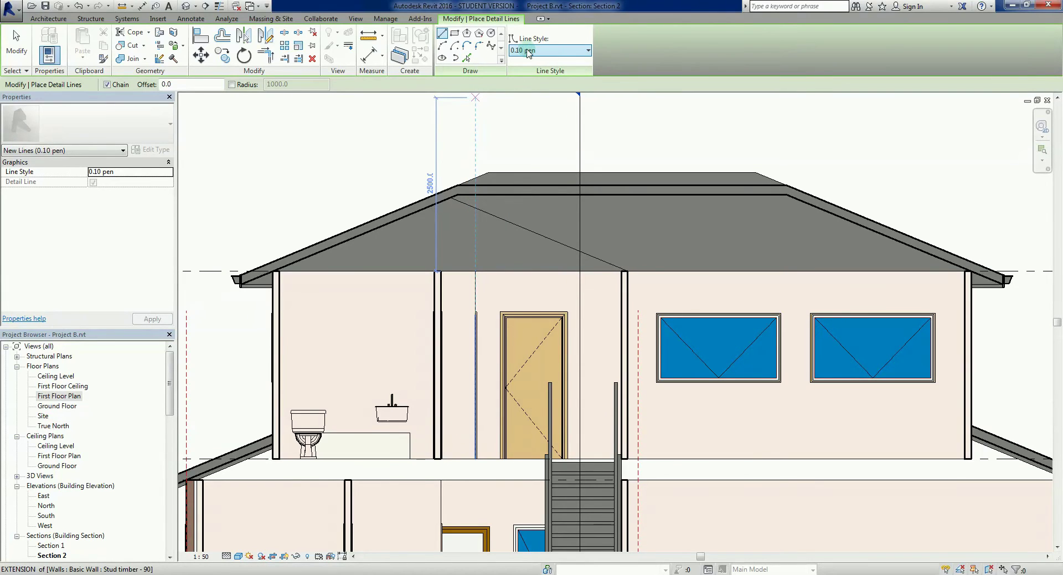
click(582, 51)
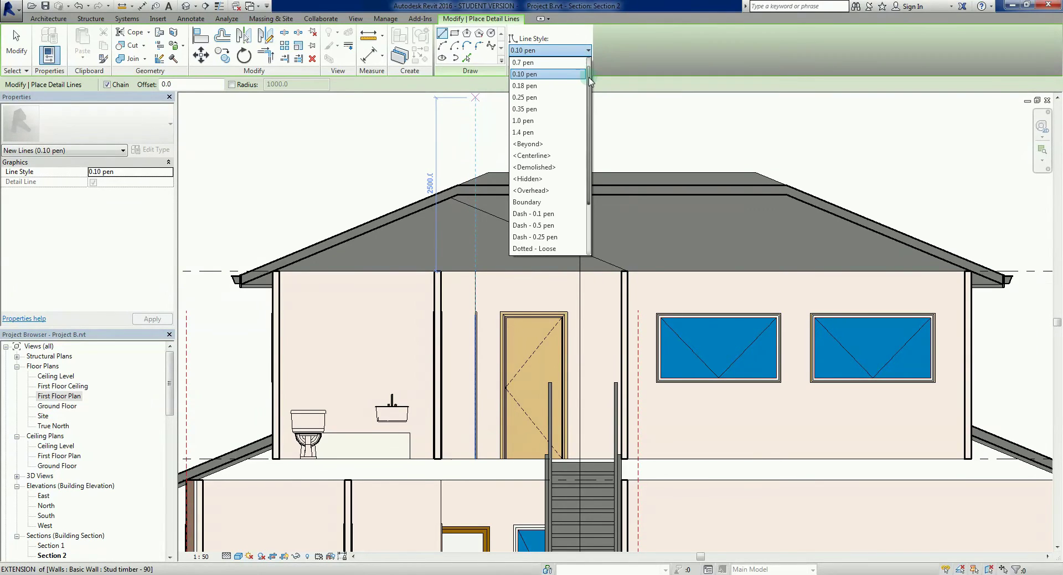
scroll(590, 82, down, 1)
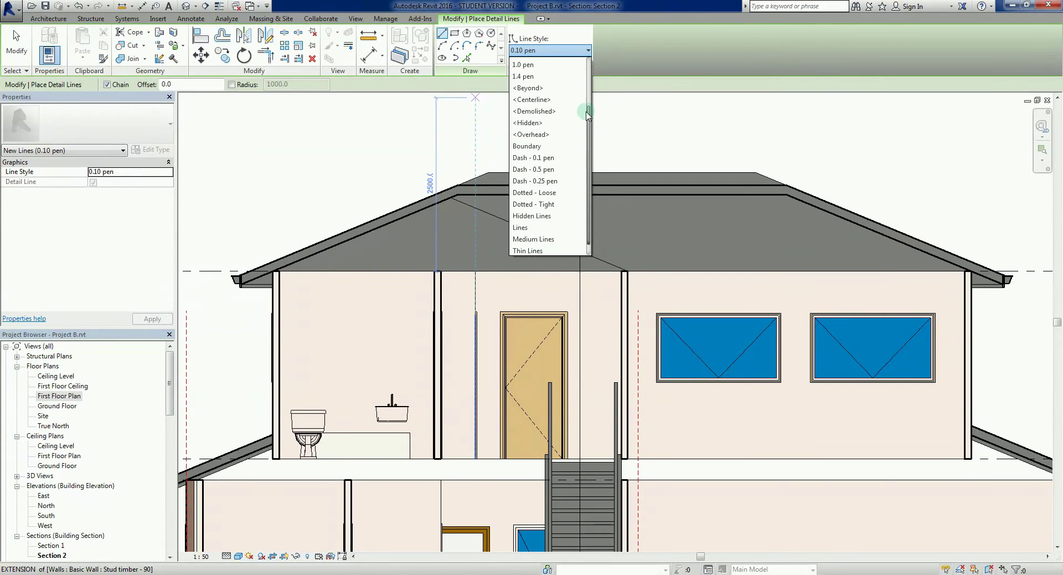
scroll(589, 72, up, 3)
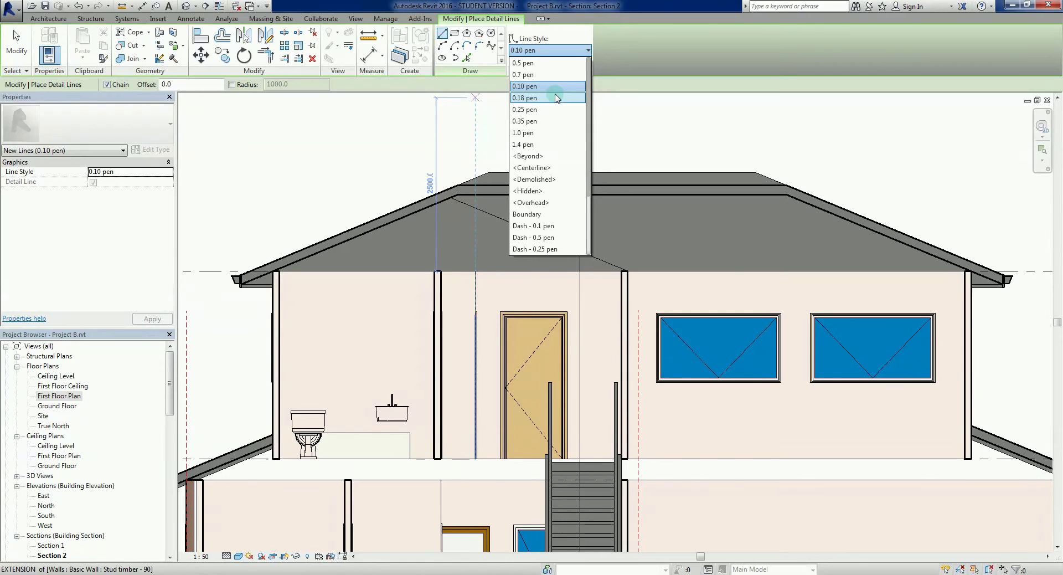
click(557, 98)
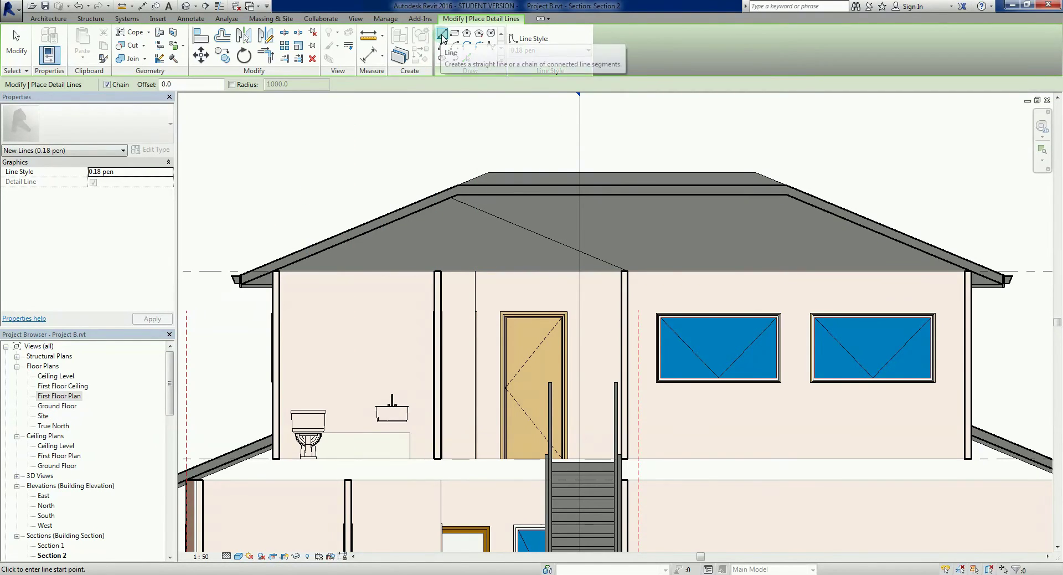
- Turn on Thin Lines and draw a detail line from the left wall-roof corner to the right eave
scroll(280, 272, up, 5)
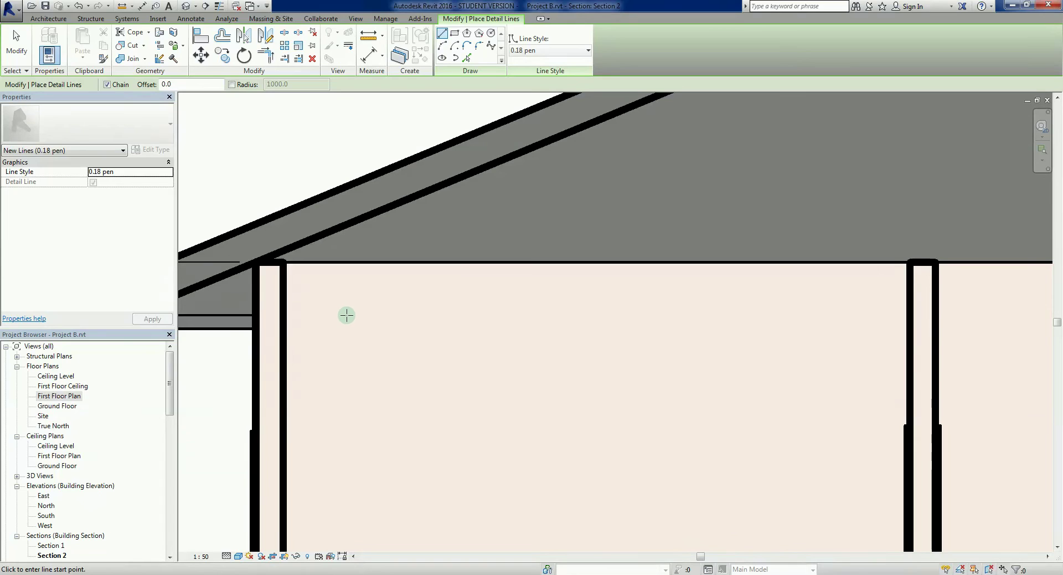
click(219, 7)
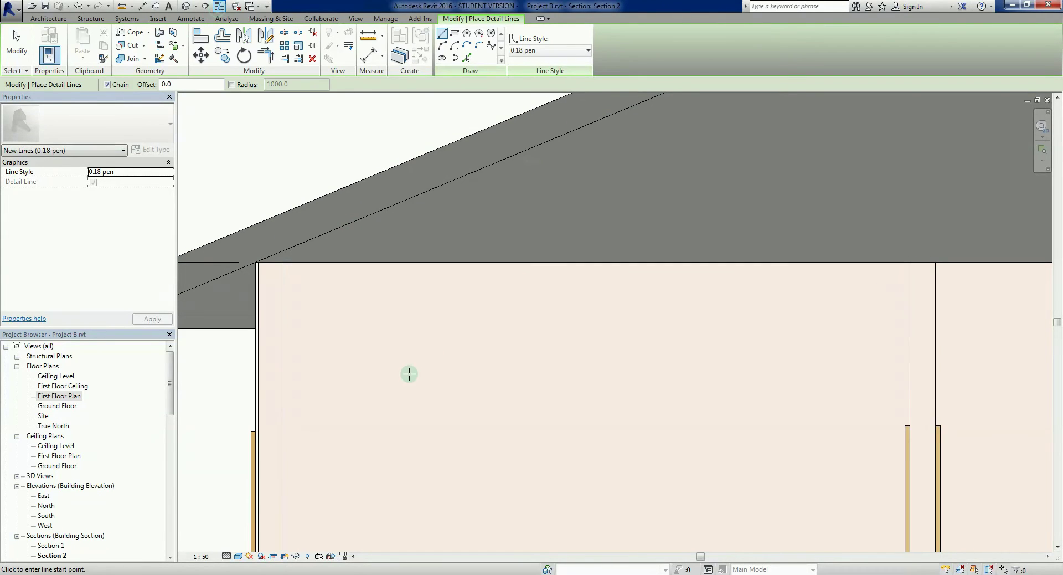
scroll(258, 259, up, 2)
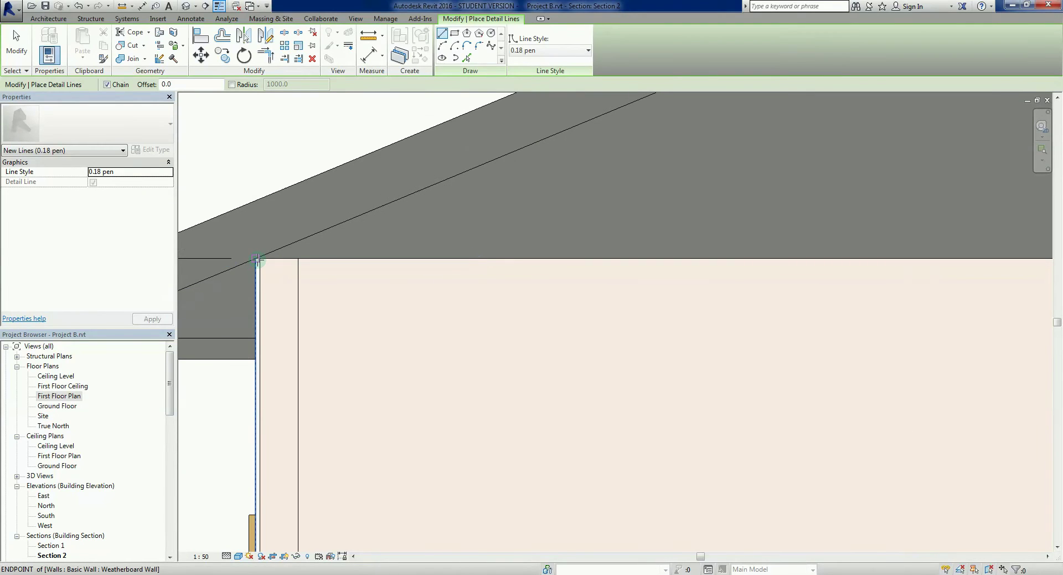
click(256, 258)
scroll(256, 258, down, 4)
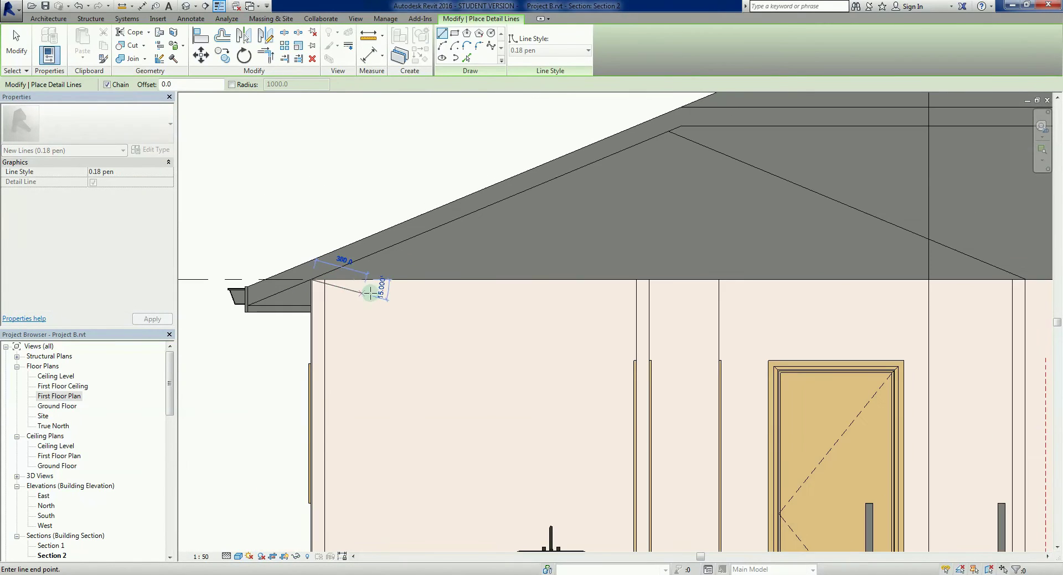
scroll(526, 332, down, 3)
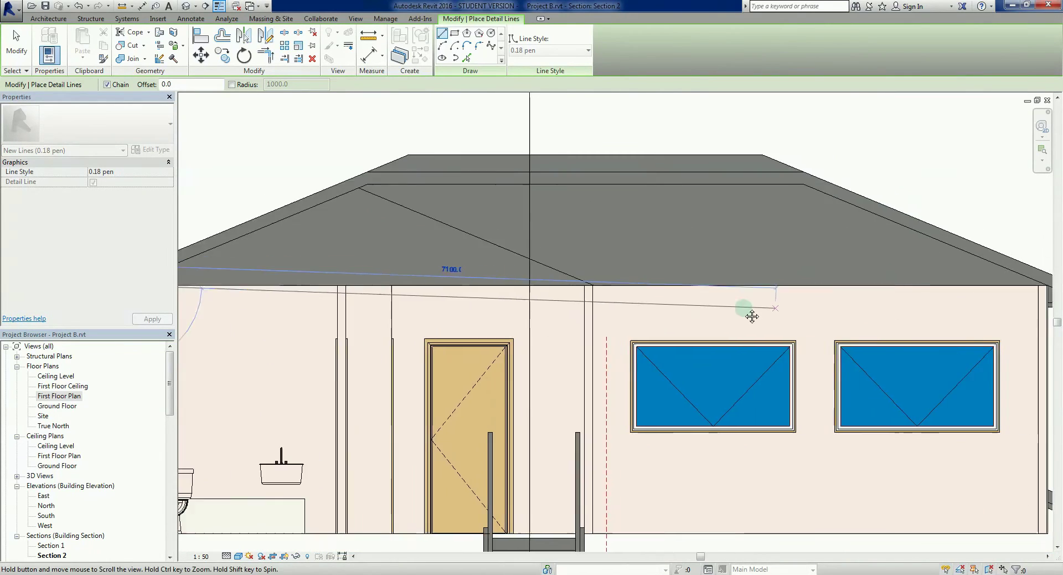
scroll(966, 281, up, 2)
scroll(966, 282, up, 3)
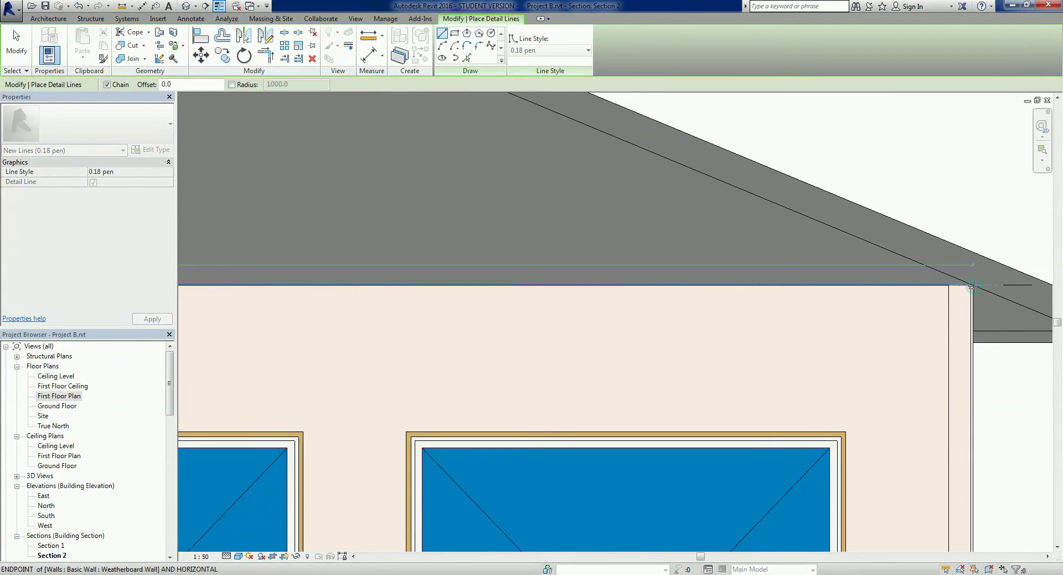
click(972, 285)
key(Escape)
key(Escape)
- Select the new wall-top line to check it, then clear the selection
scroll(863, 322, down, 5)
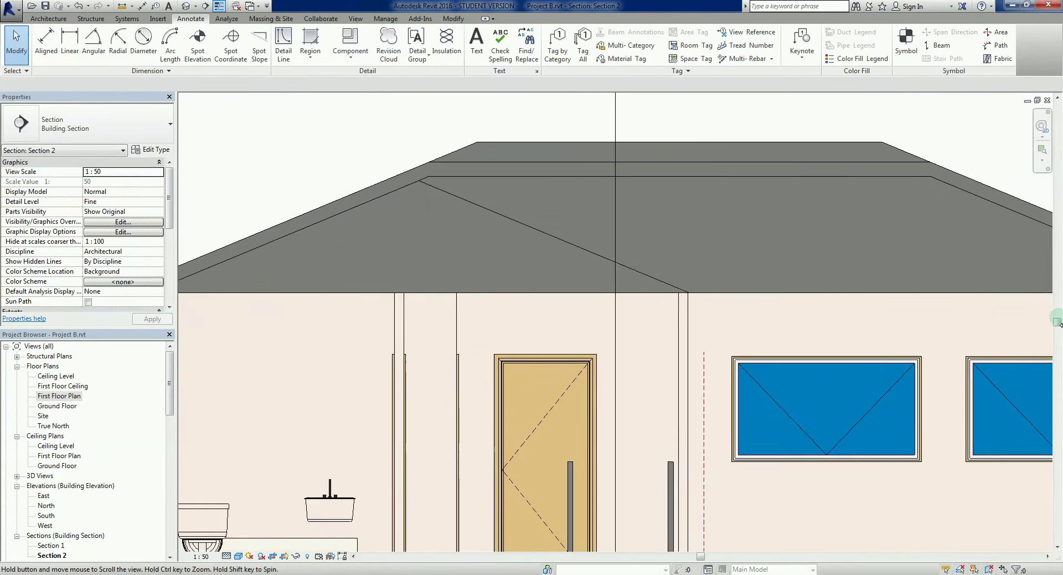
scroll(418, 337, up, 1)
click(399, 296)
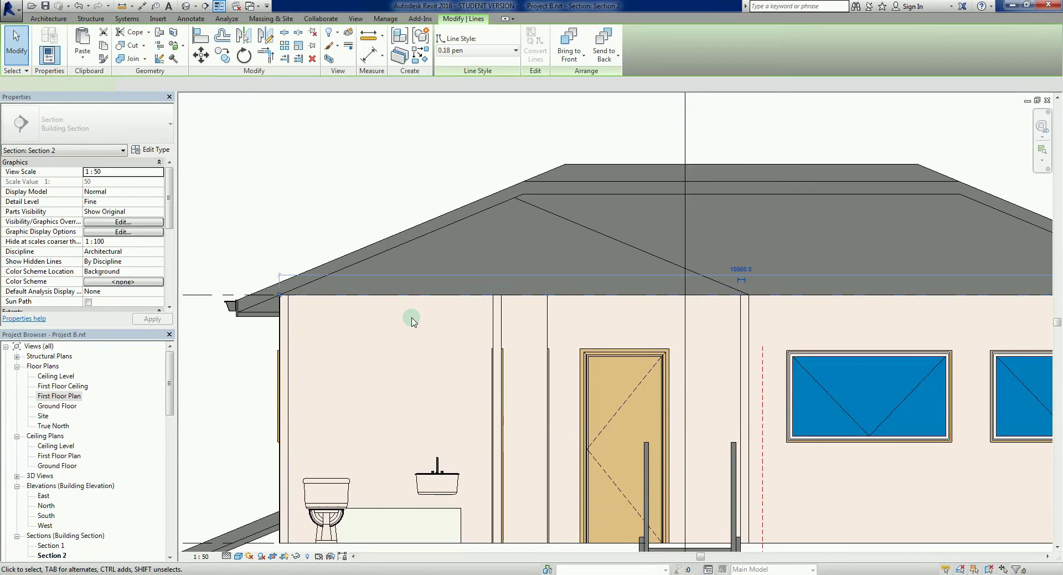
key(Escape)
scroll(420, 344, up, 4)
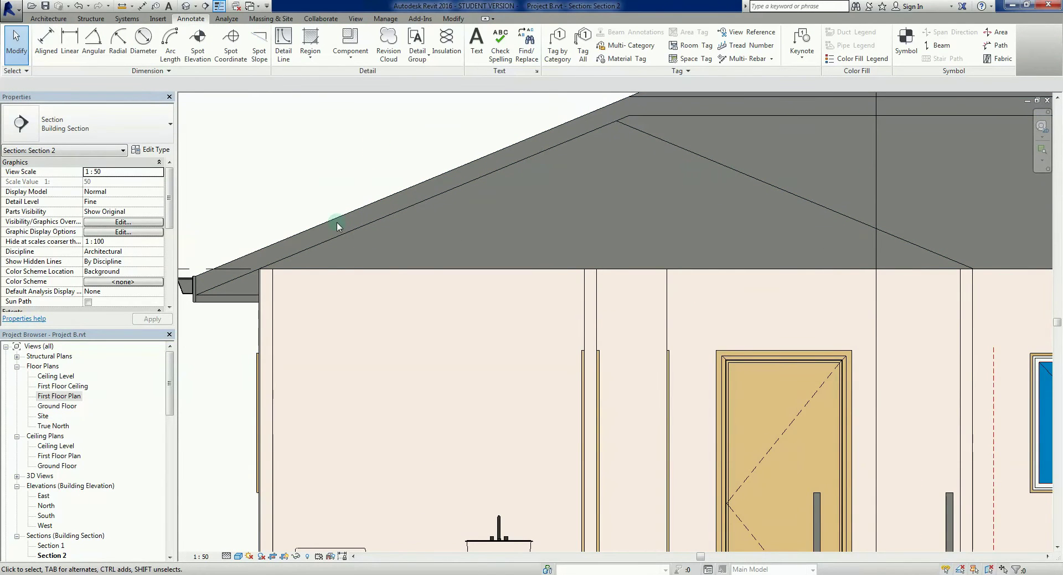
click(454, 19)
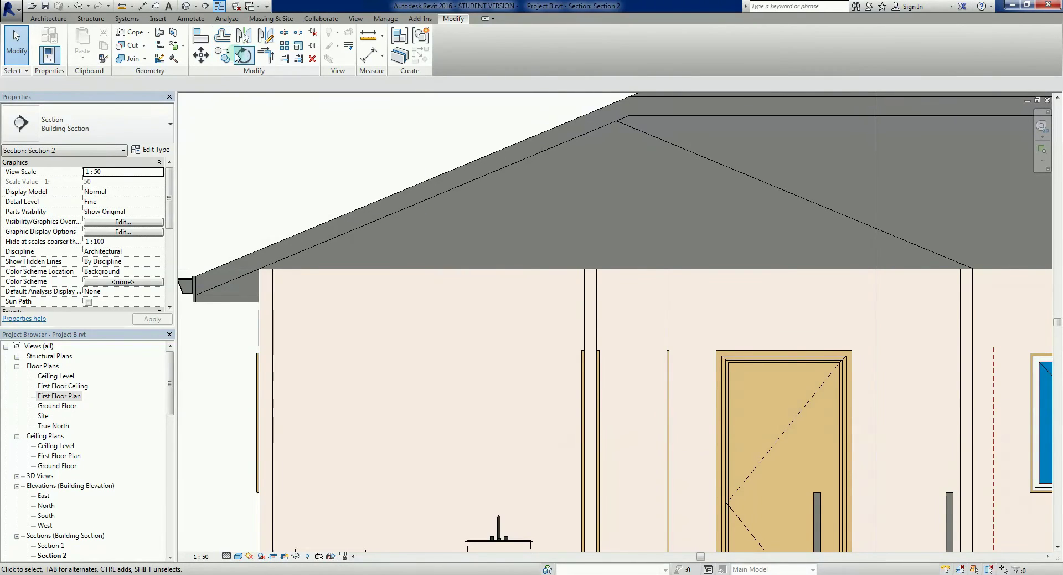
- Offset the wall-top line to create parallel copies higher up
click(223, 37)
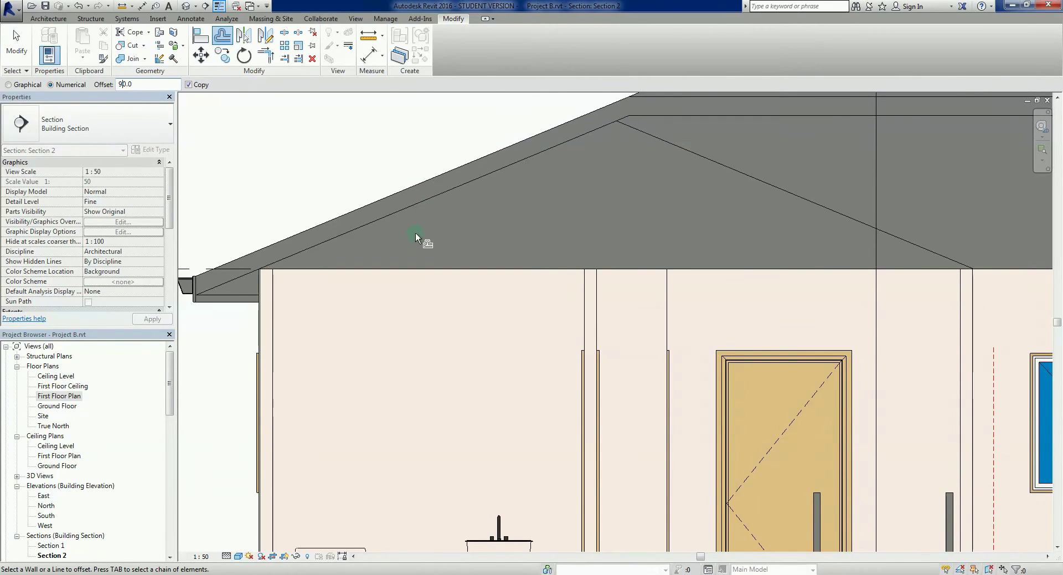
click(420, 269)
key(Escape)
scroll(299, 267, up, 3)
click(309, 250)
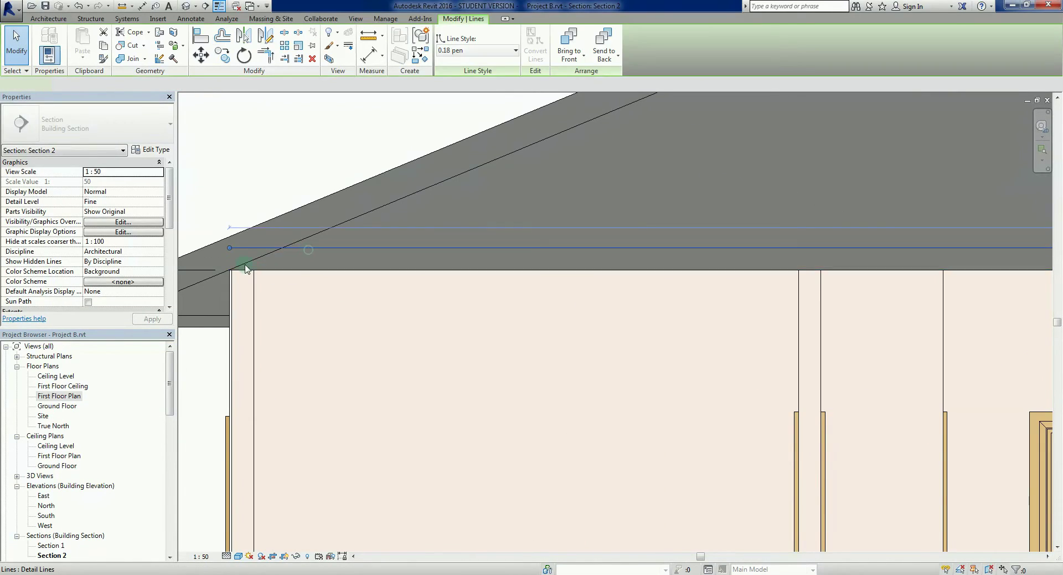
ctrl+drag(225, 253, 236, 244)
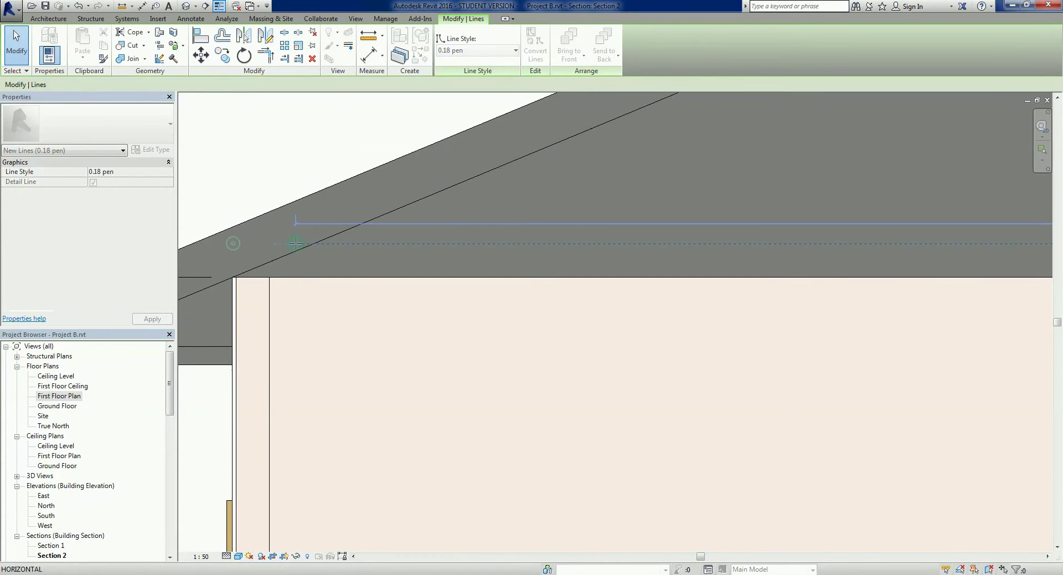
scroll(368, 316, down, 5)
key(Escape)
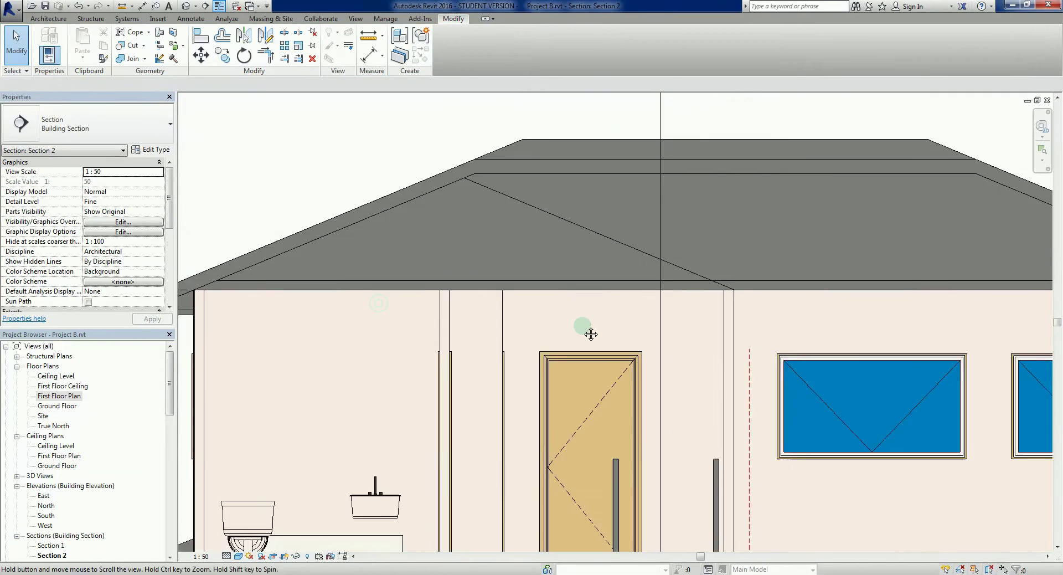
- Shorten the line near the right eave so it meets the roof line
scroll(692, 277, up, 1)
scroll(1045, 268, up, 2)
middle_drag(966, 262, 815, 281)
click(815, 281)
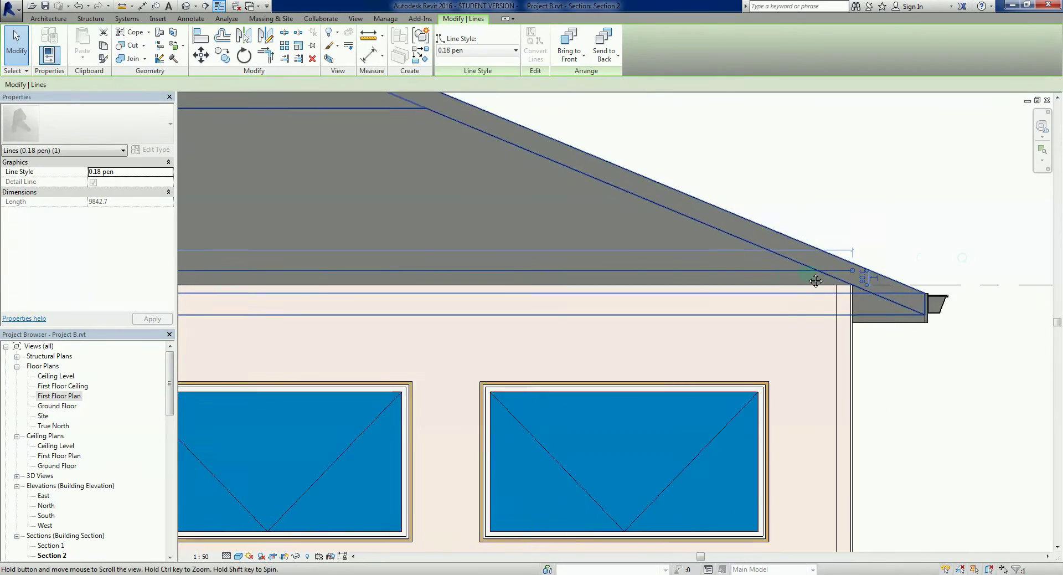
scroll(815, 280, up, 3)
drag(856, 270, 732, 267)
key(Escape)
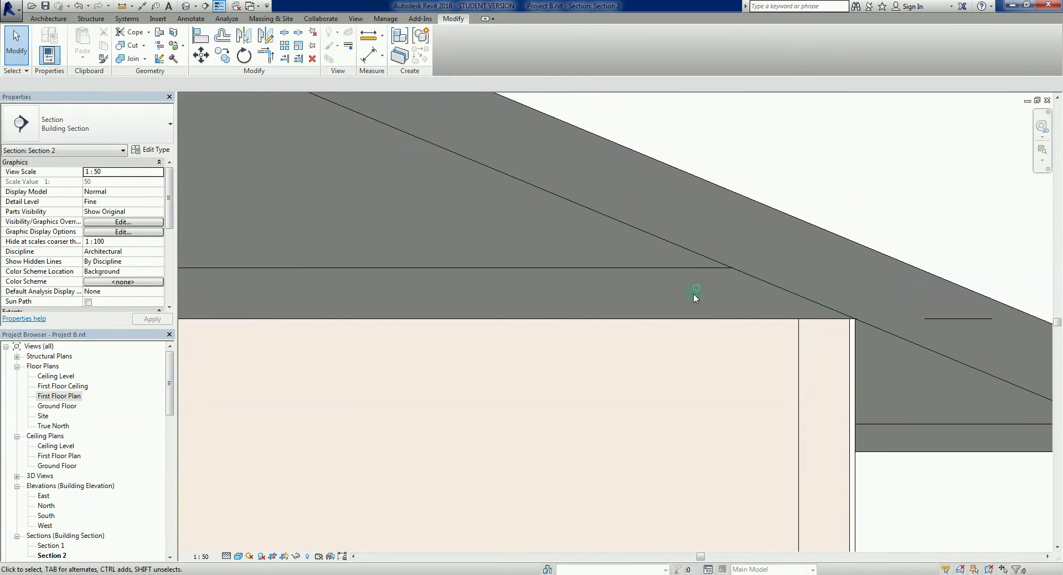
- Pan and zoom to centre the house and bring the roof into close view
scroll(693, 294, down, 5)
middle_drag(686, 328, 769, 334)
middle_drag(390, 339, 441, 338)
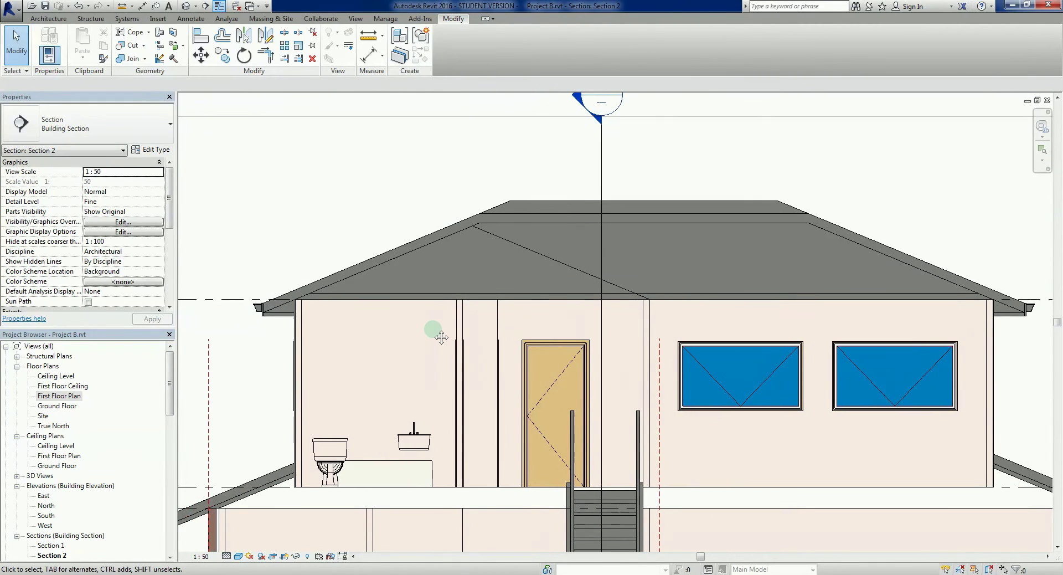
scroll(434, 331, up, 3)
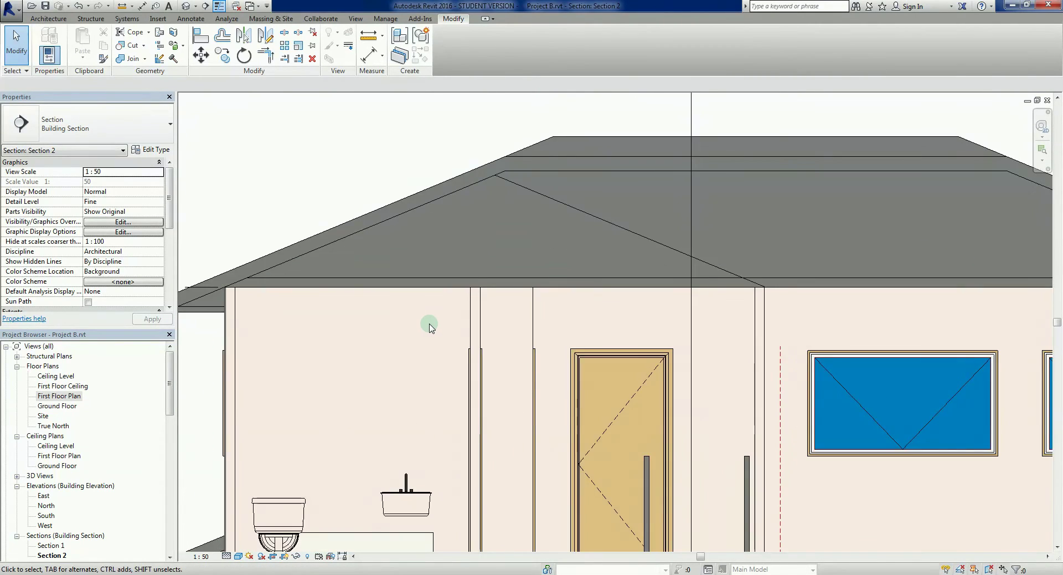
scroll(505, 231, up, 2)
middle_drag(505, 230, 496, 249)
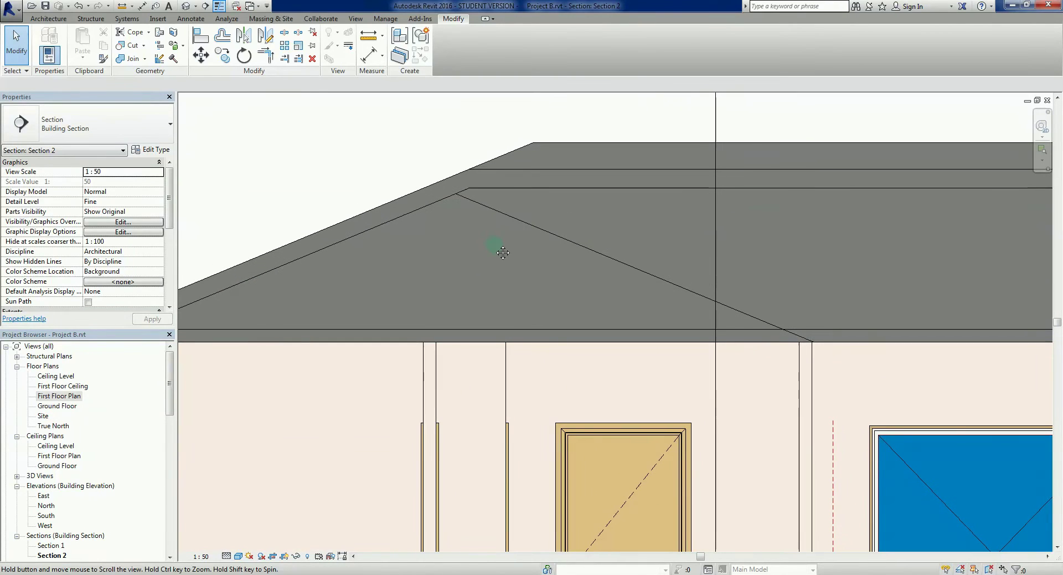
- Trace the sloped roof edge as a detail line using DL with Pick Lines
key(d)
key(l)
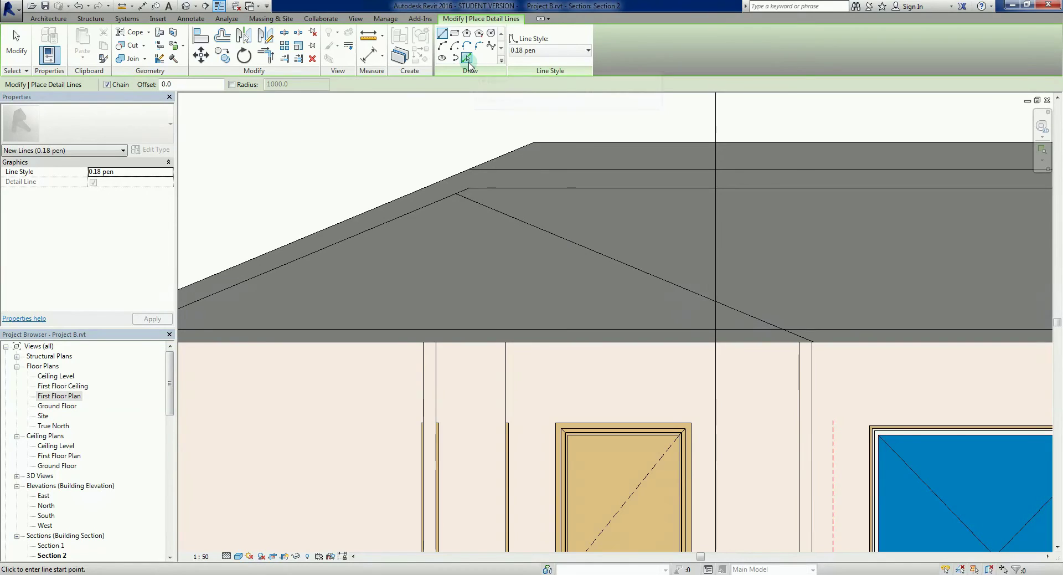
click(466, 59)
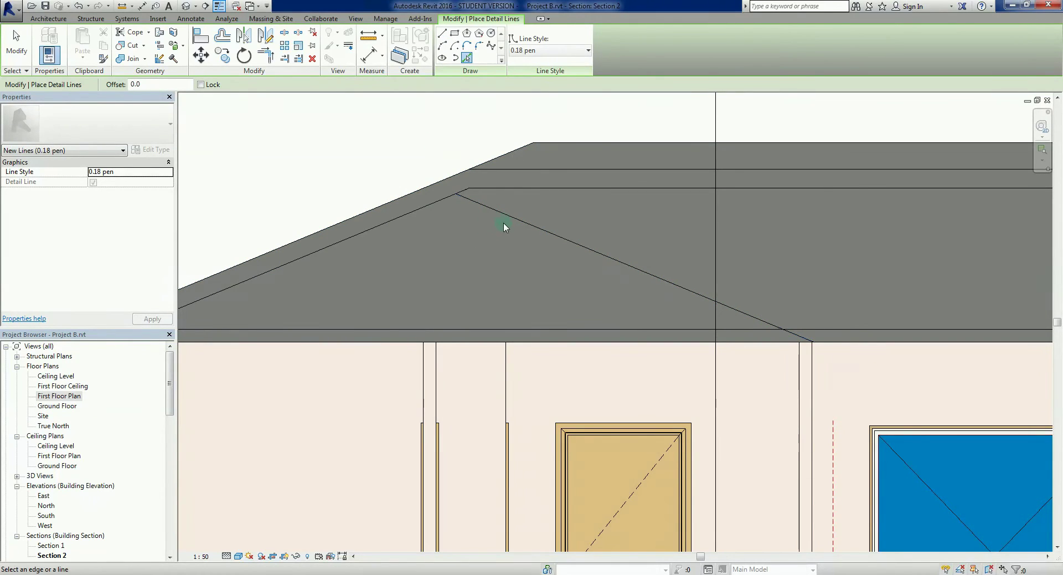
click(539, 233)
key(Escape)
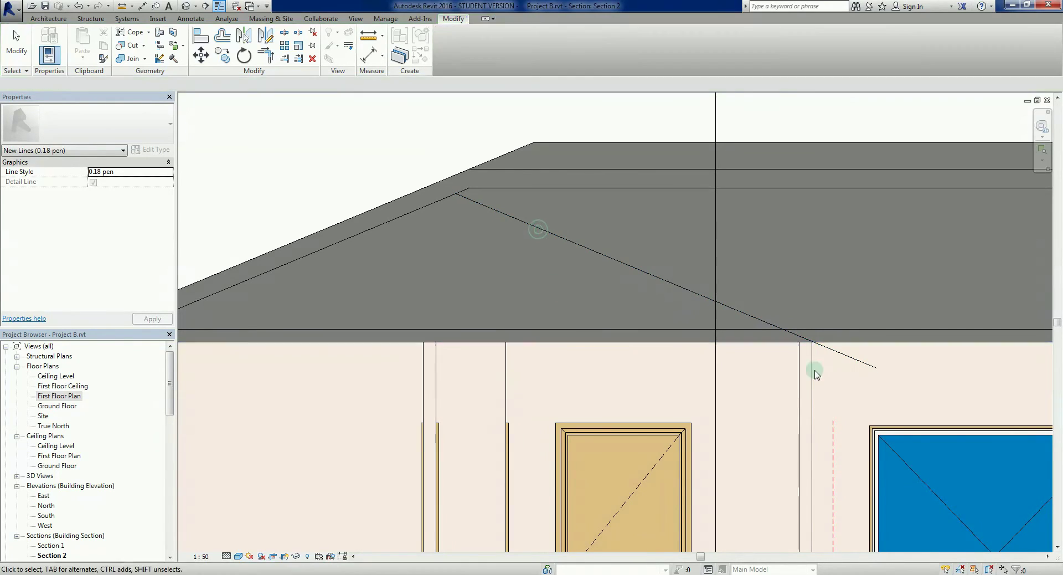
key(Escape)
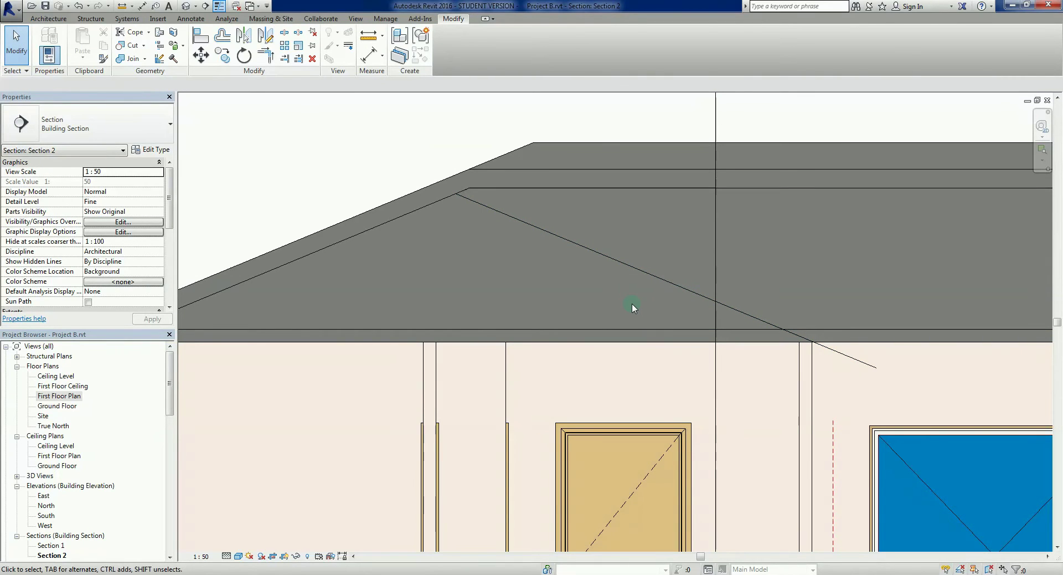
- Offset the sloped roof detail line by 90 with OF
key(o)
key(f)
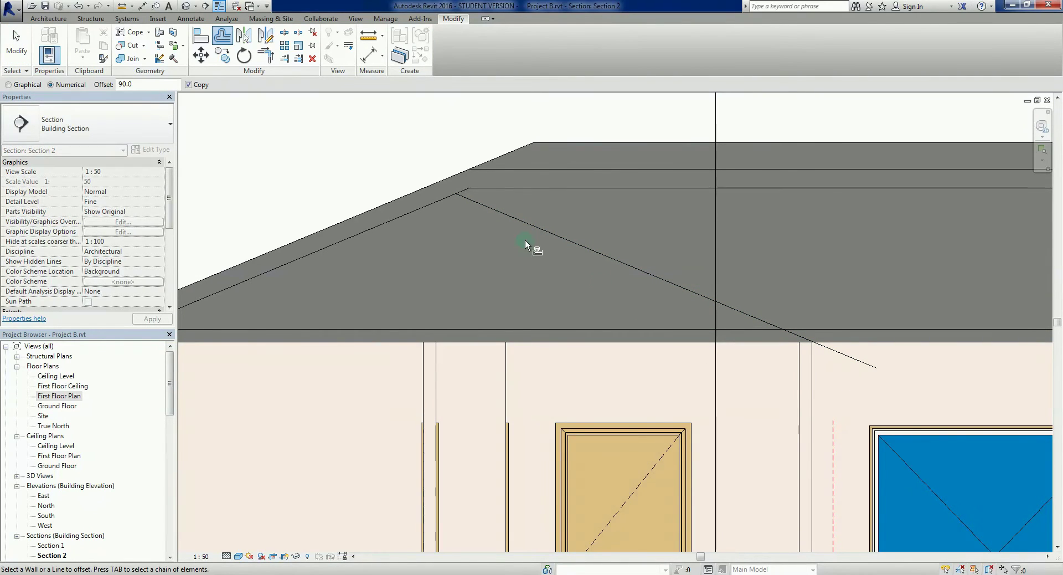
click(552, 232)
key(Escape)
scroll(793, 337, up, 1)
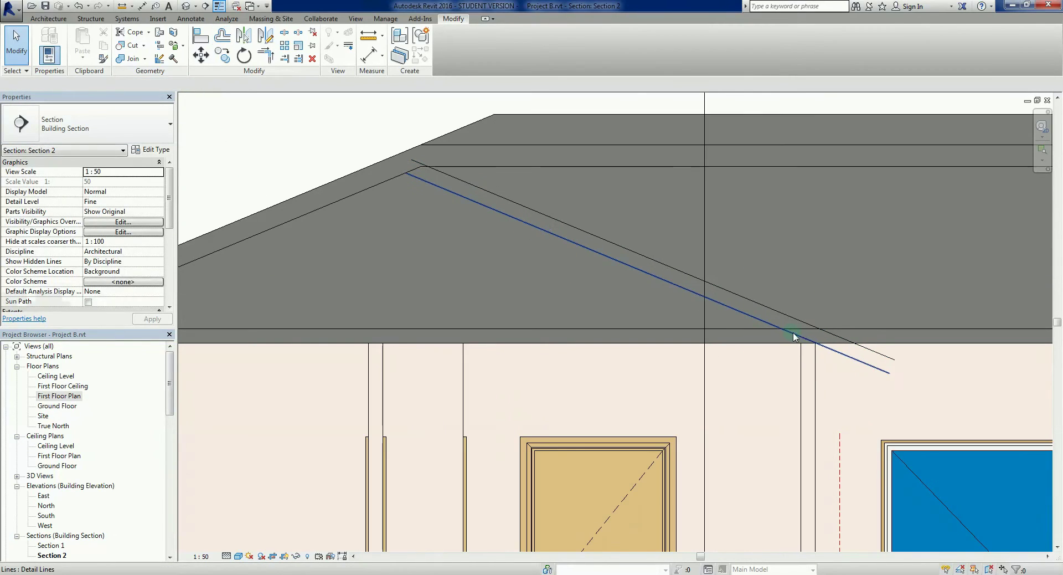
- Drag the ends of the right-slope roof detail lines back onto the upper roof line
click(801, 321)
scroll(880, 361, up, 1)
drag(881, 362, 790, 312)
key(Escape)
click(871, 370)
drag(894, 379, 890, 379)
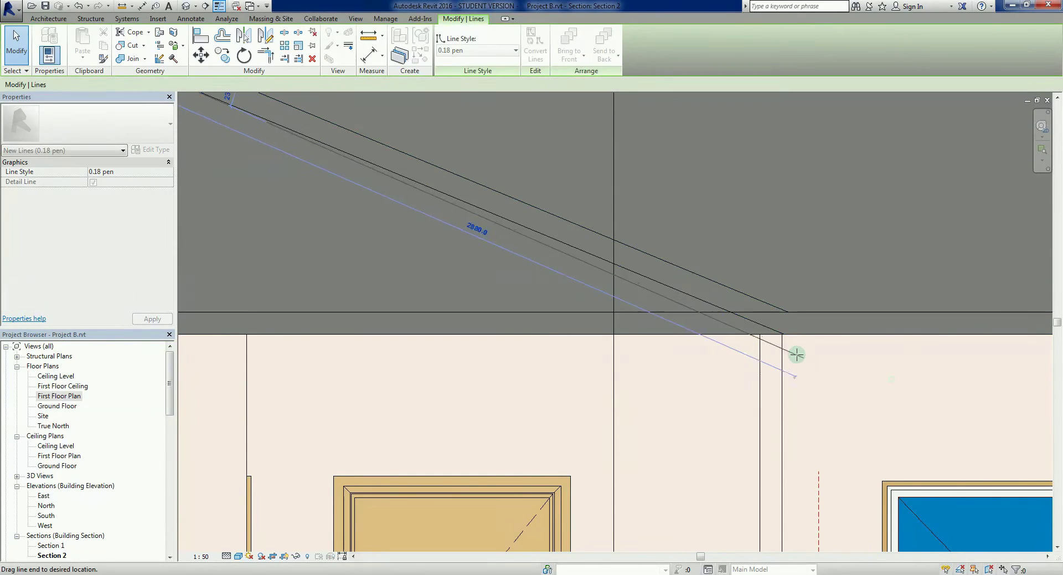
drag(797, 355, 783, 310)
click(729, 359)
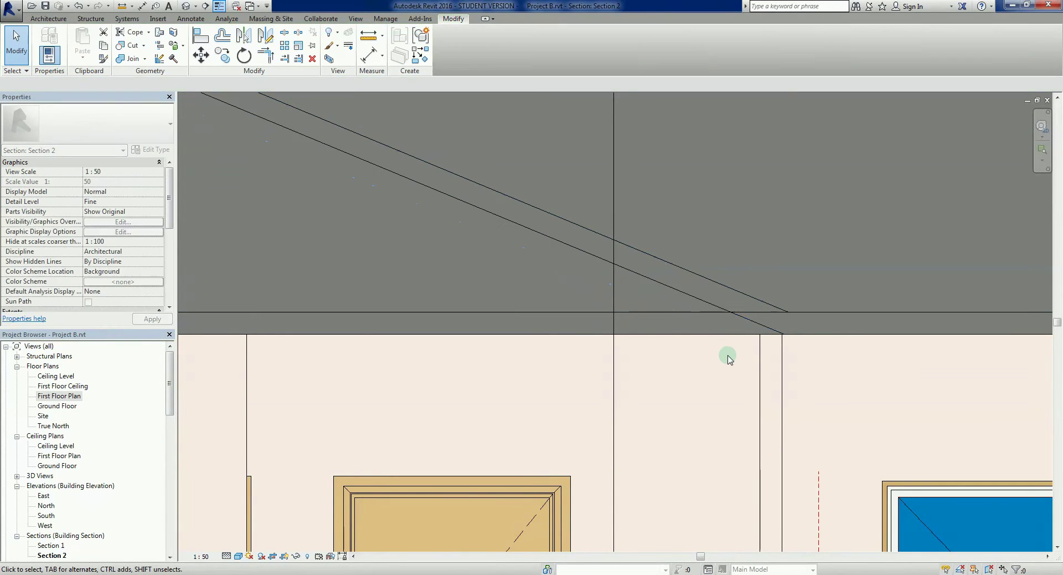
- Move the left parallel detail line's endpoint onto the upper roof line
scroll(729, 358, down, 3)
scroll(591, 334, up, 5)
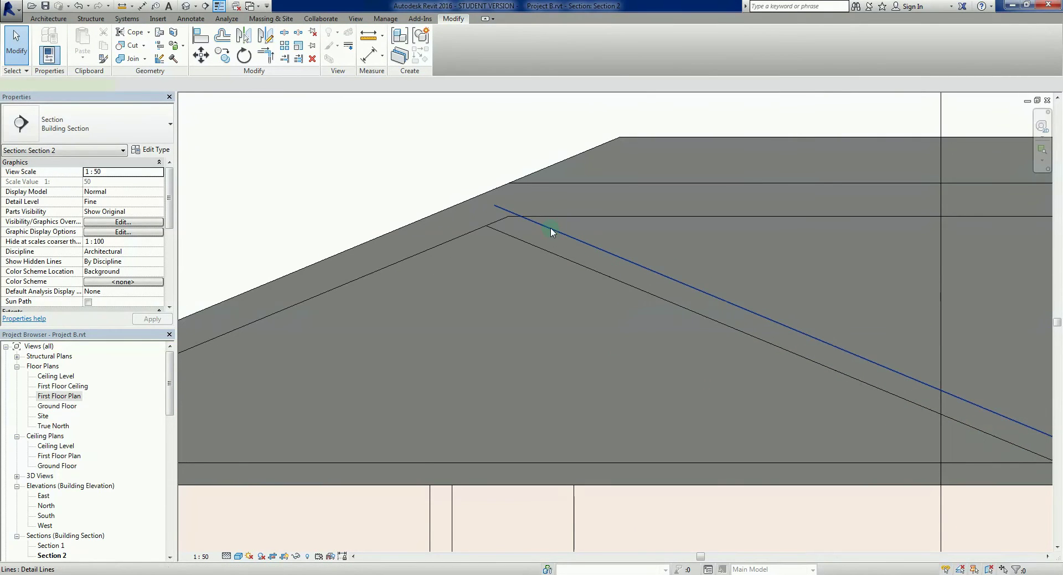
scroll(552, 232, up, 1)
click(506, 221)
drag(502, 207, 539, 221)
click(522, 292)
scroll(544, 251, up, 2)
scroll(588, 235, down, 4)
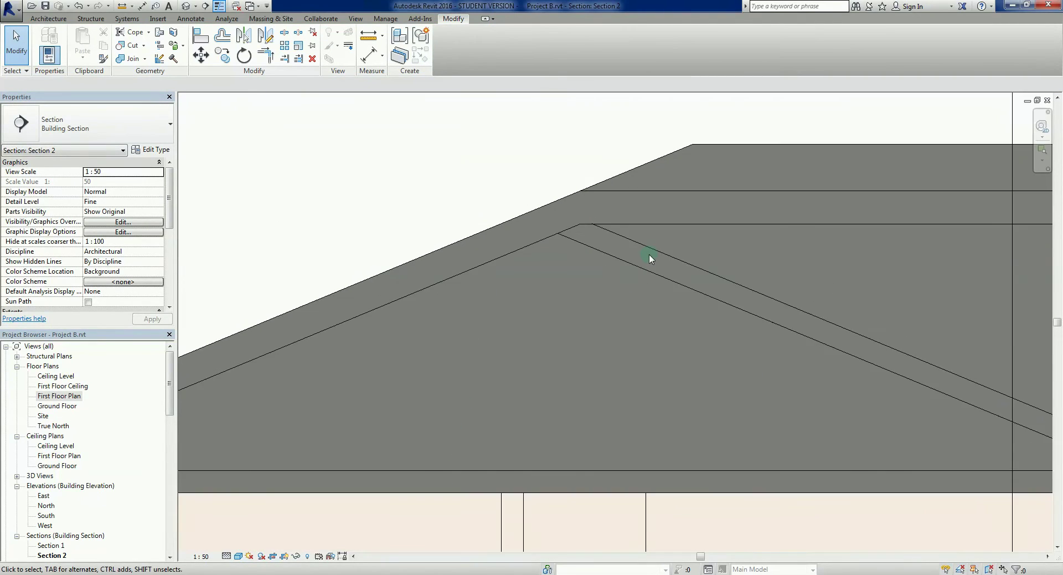
scroll(546, 273, up, 1)
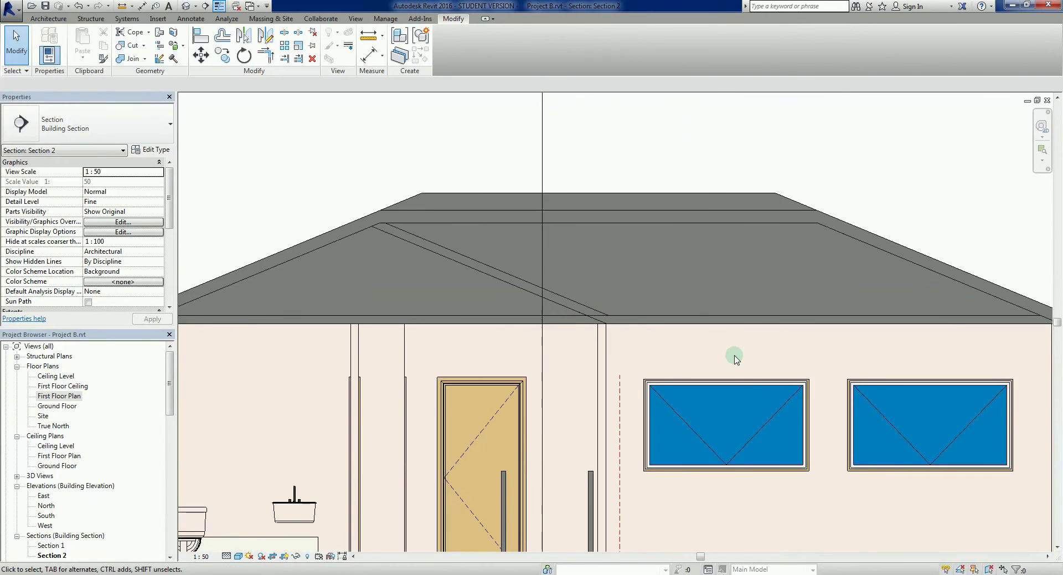
- Pan and zoom to frame the whole house section
scroll(736, 359, down, 2)
middle_drag(735, 368, 735, 332)
scroll(644, 331, up, 2)
scroll(664, 324, down, 2)
scroll(515, 299, up, 1)
scroll(515, 299, up, 1)
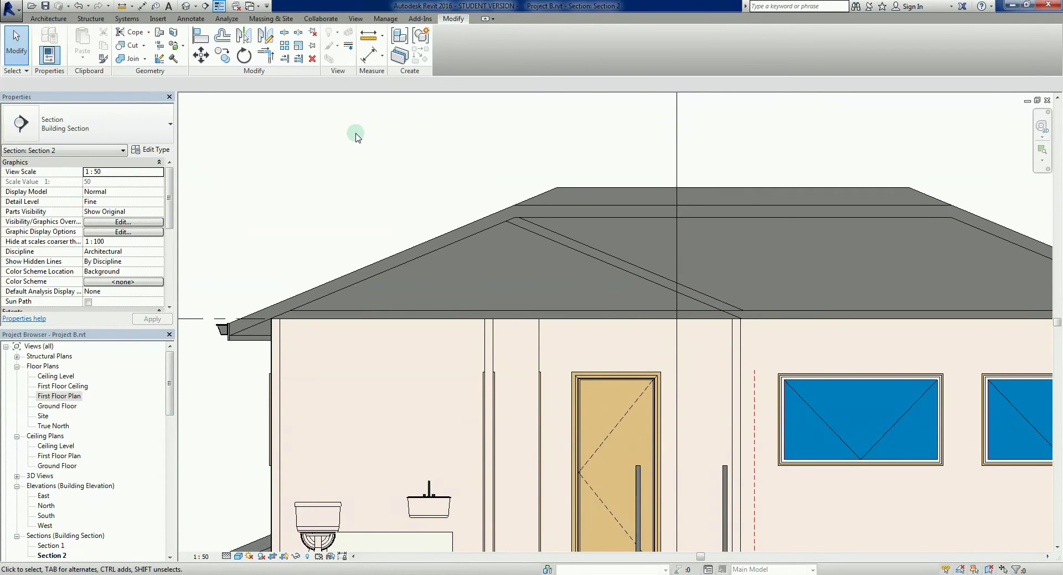
scroll(575, 272, up, 1)
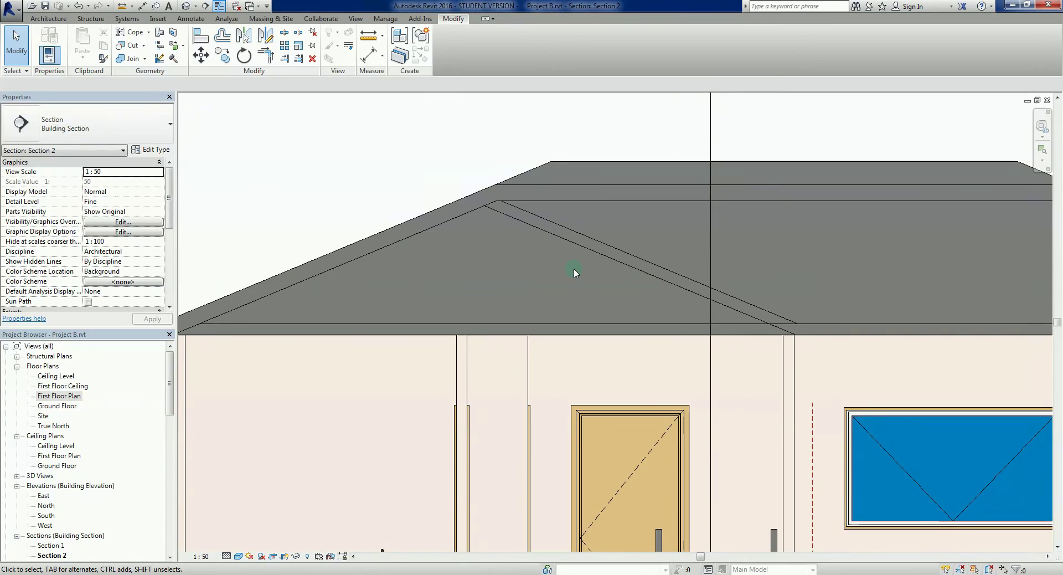
scroll(574, 272, down, 2)
scroll(487, 275, up, 1)
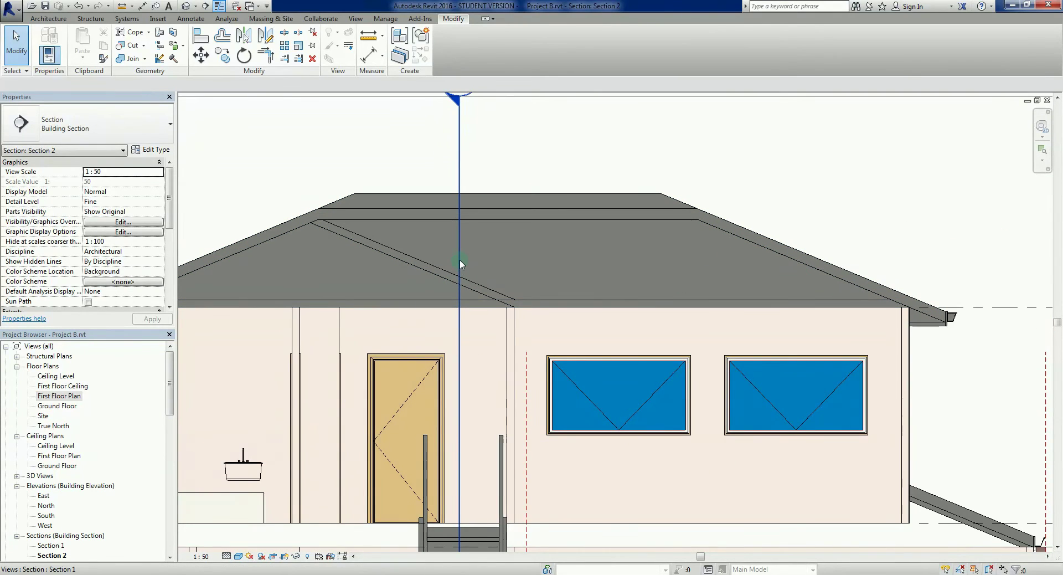
middle_drag(321, 277, 474, 248)
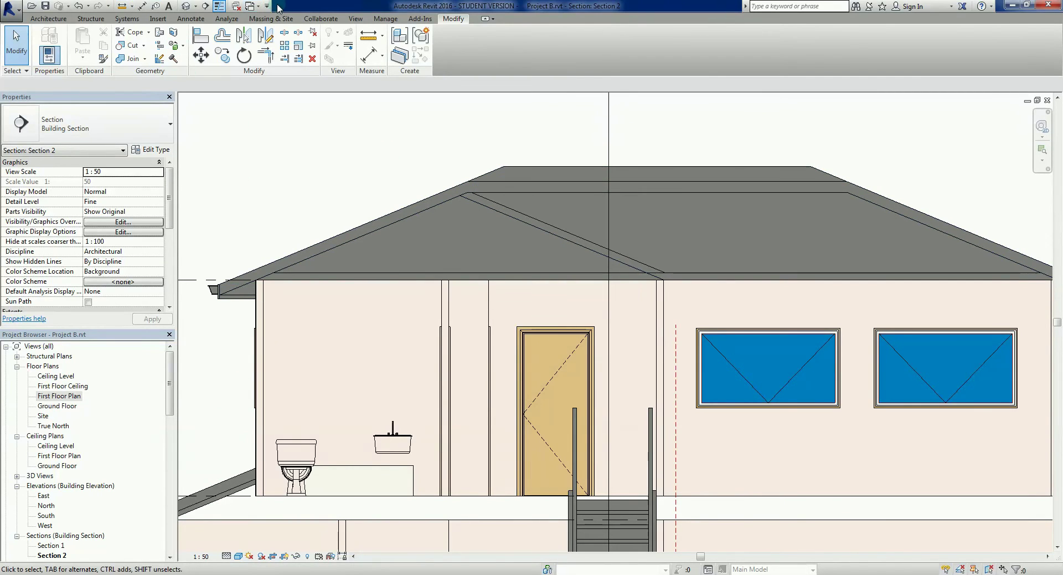
- Turn off Thin Lines to show true line weights and recentre the section
click(219, 7)
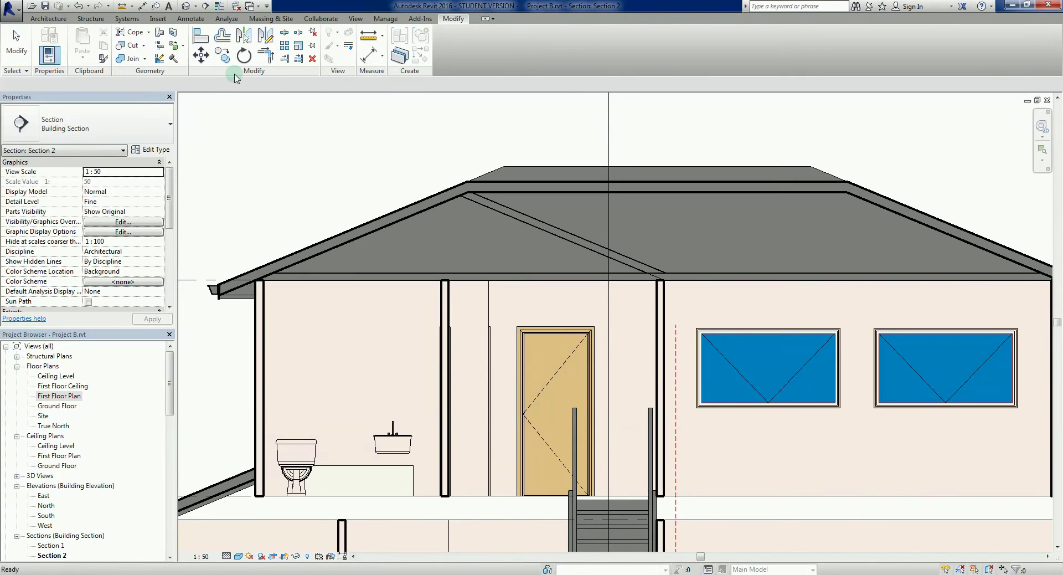
scroll(559, 263, up, 3)
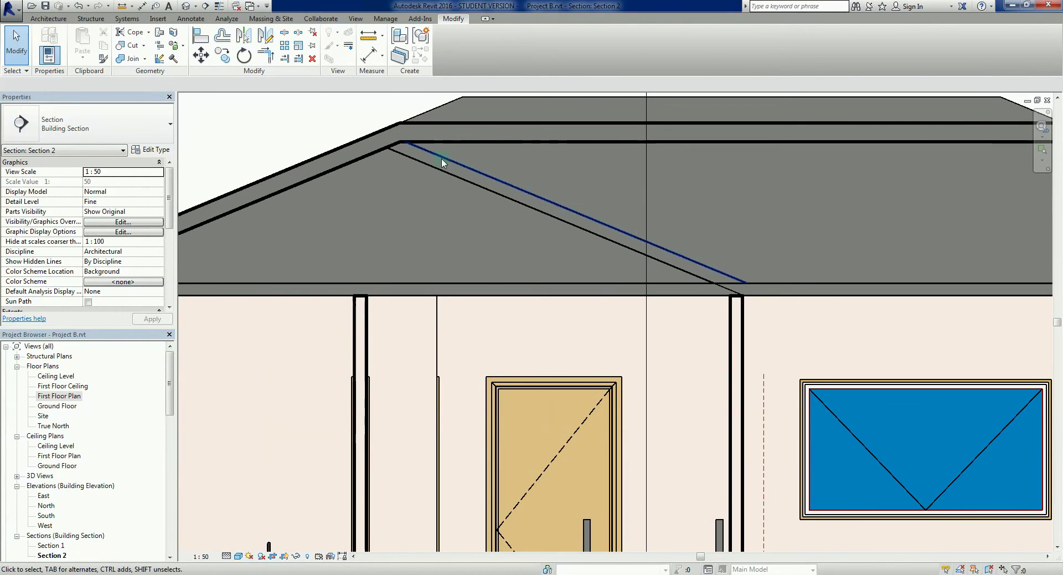
scroll(695, 290, down, 2)
scroll(803, 297, down, 1)
middle_drag(803, 297, 692, 300)
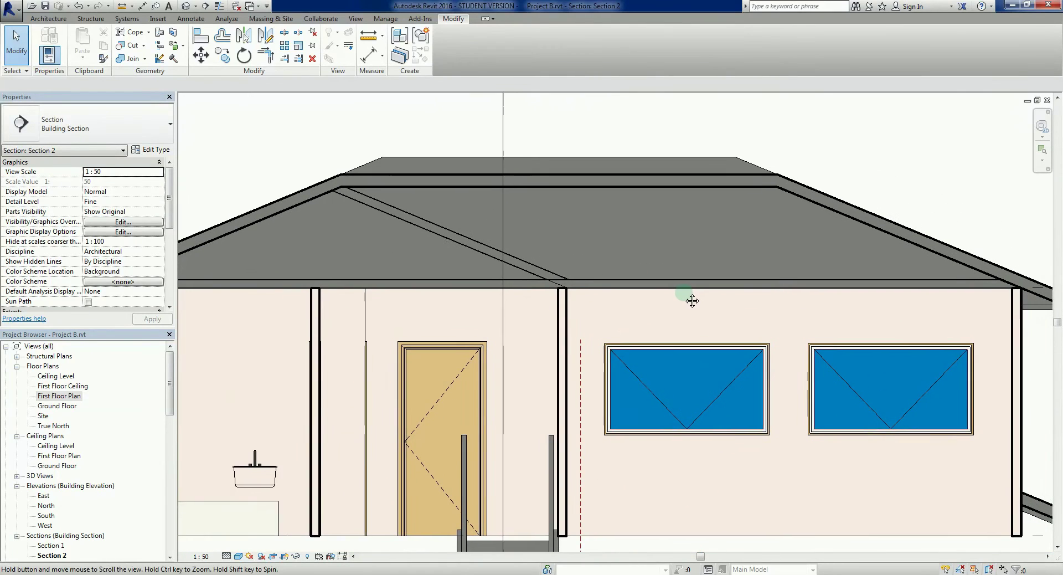
scroll(692, 300, down, 1)
middle_drag(623, 307, 698, 309)
- Lay batt insulation along the upper-floor ceiling from the left eave to the right wall
click(190, 19)
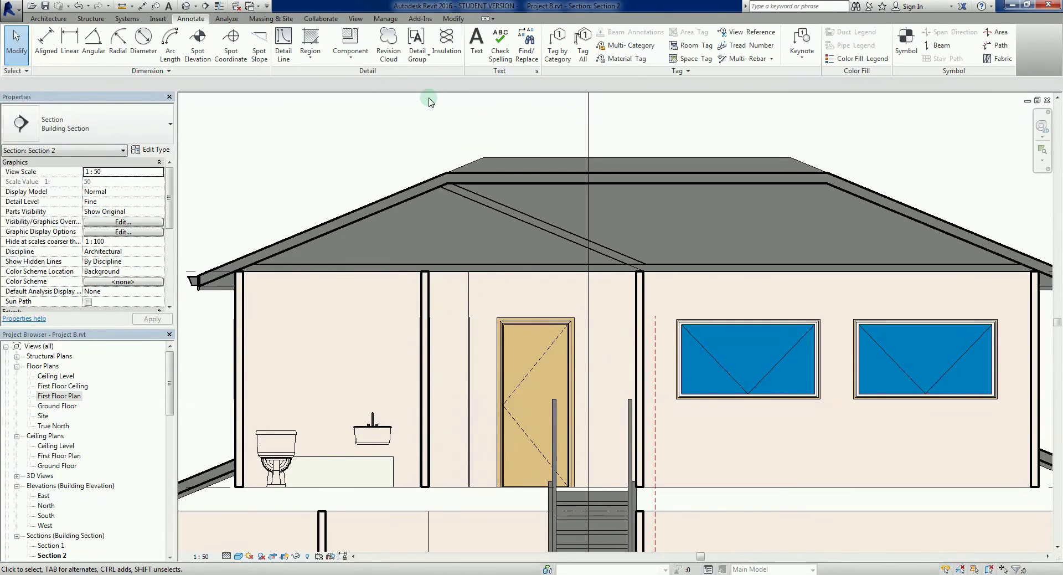
click(448, 61)
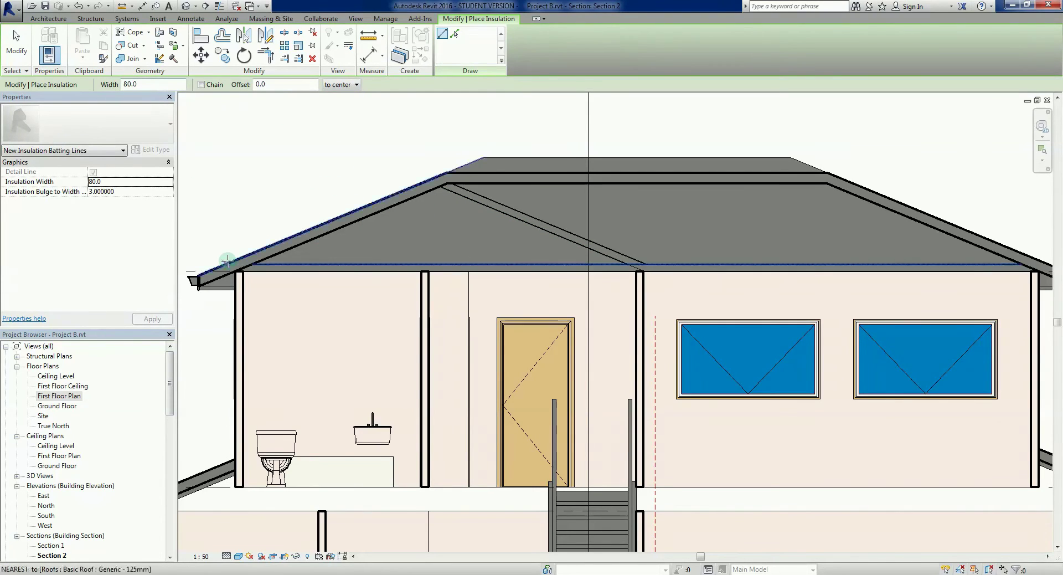
scroll(244, 271, up, 5)
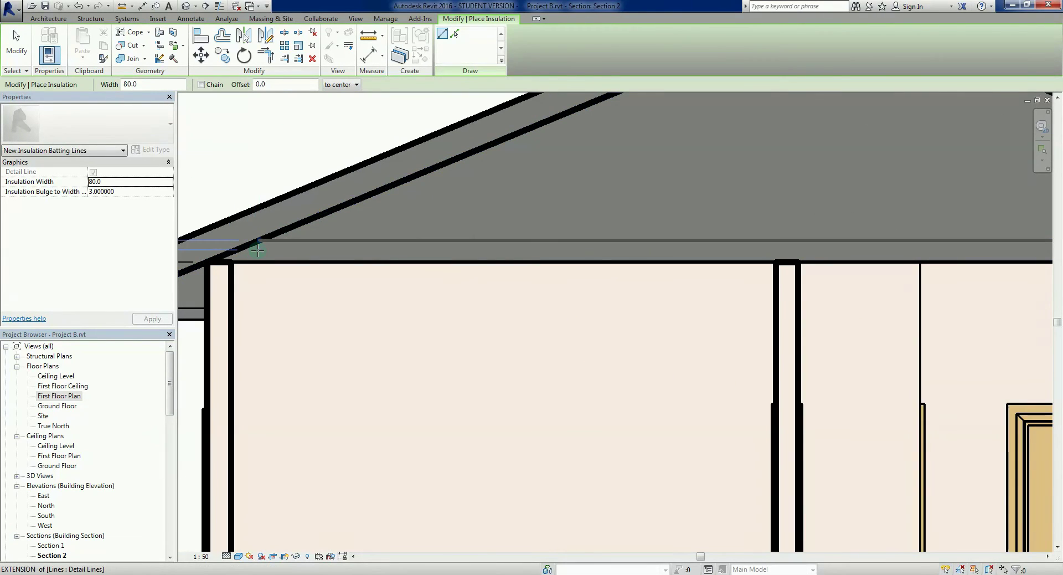
click(257, 249)
scroll(403, 261, down, 3)
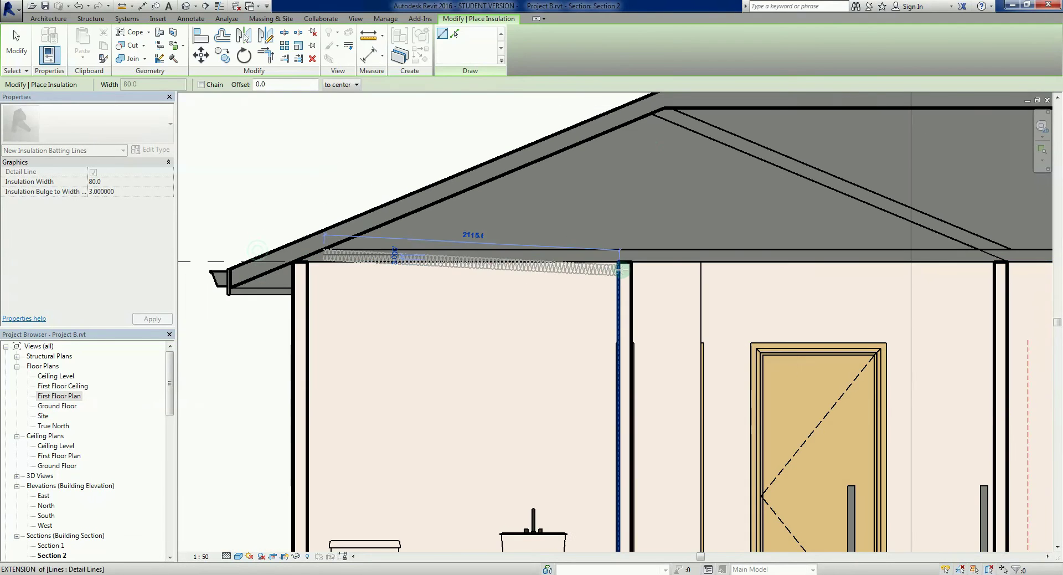
middle_drag(995, 260, 541, 264)
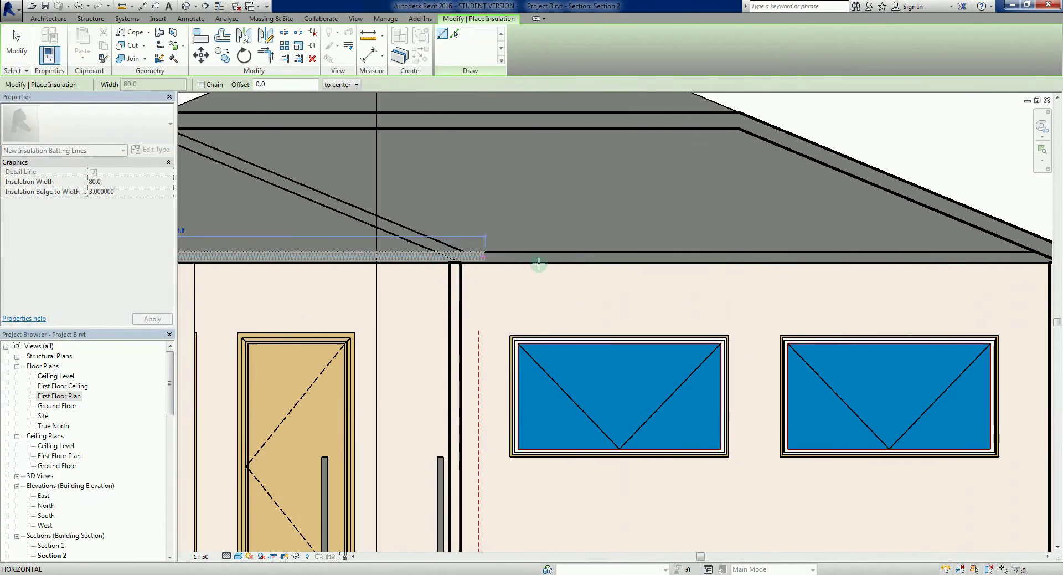
click(1035, 257)
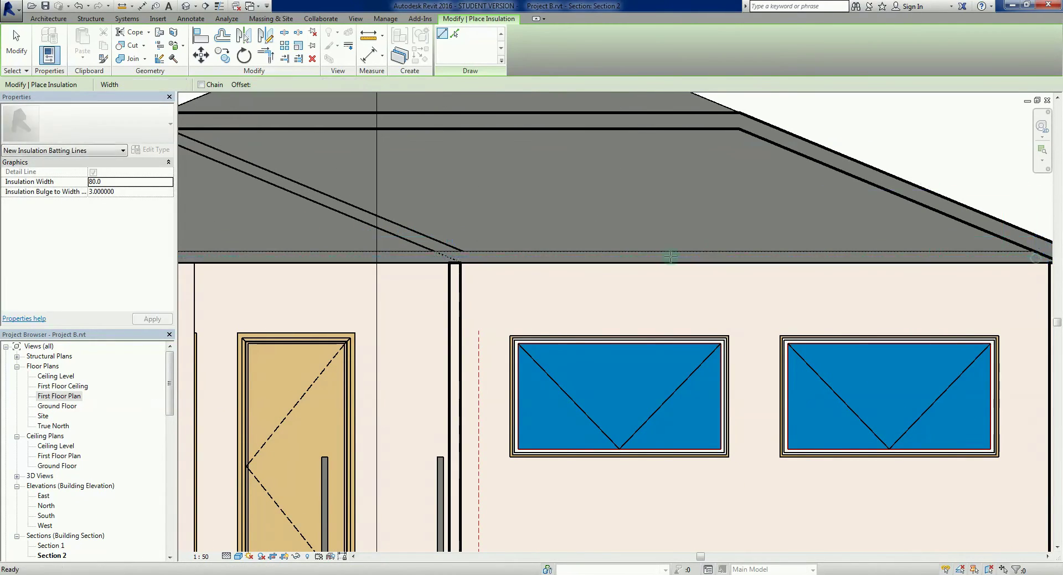
key(Escape)
key(Escape)
scroll(565, 275, down, 2)
scroll(498, 277, up, 5)
scroll(276, 249, up, 1)
click(339, 312)
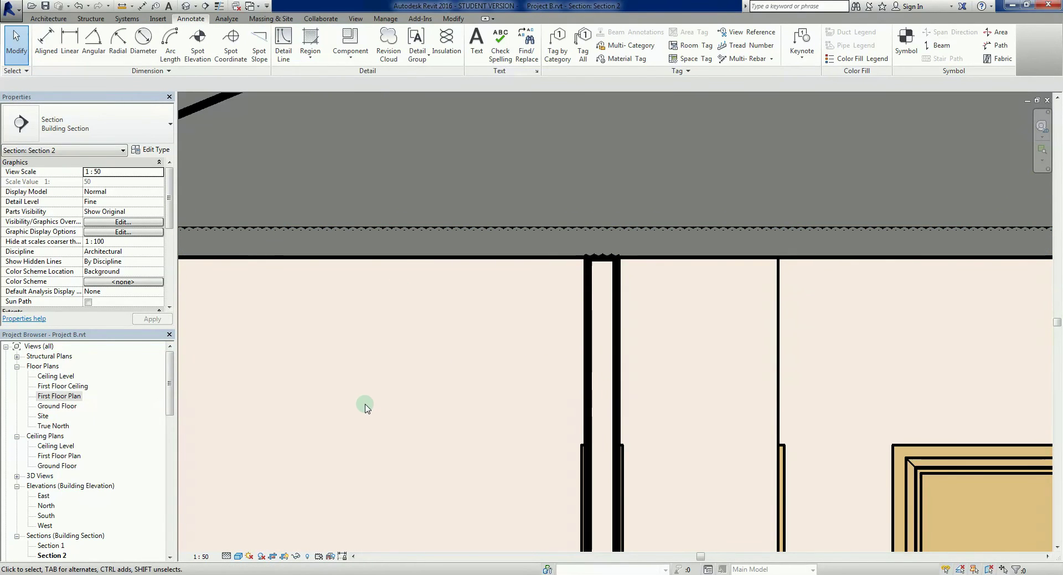
- Switch the section's visual style to Hidden Line and look over the roof and walls
click(238, 556)
click(254, 501)
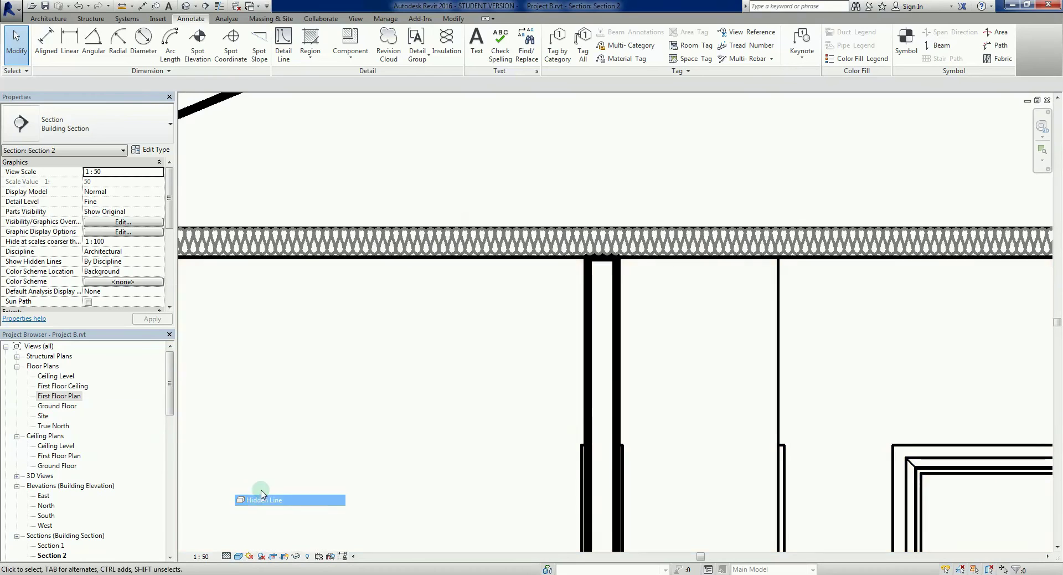
scroll(311, 415, down, 3)
middle_drag(308, 413, 379, 341)
scroll(488, 332, down, 2)
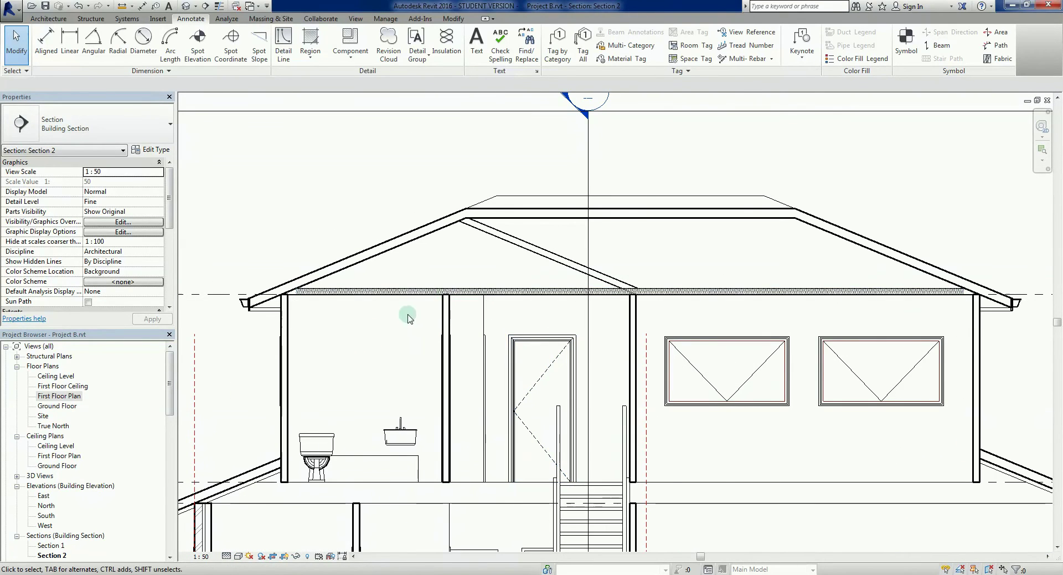
scroll(374, 316, up, 1)
scroll(374, 316, up, 2)
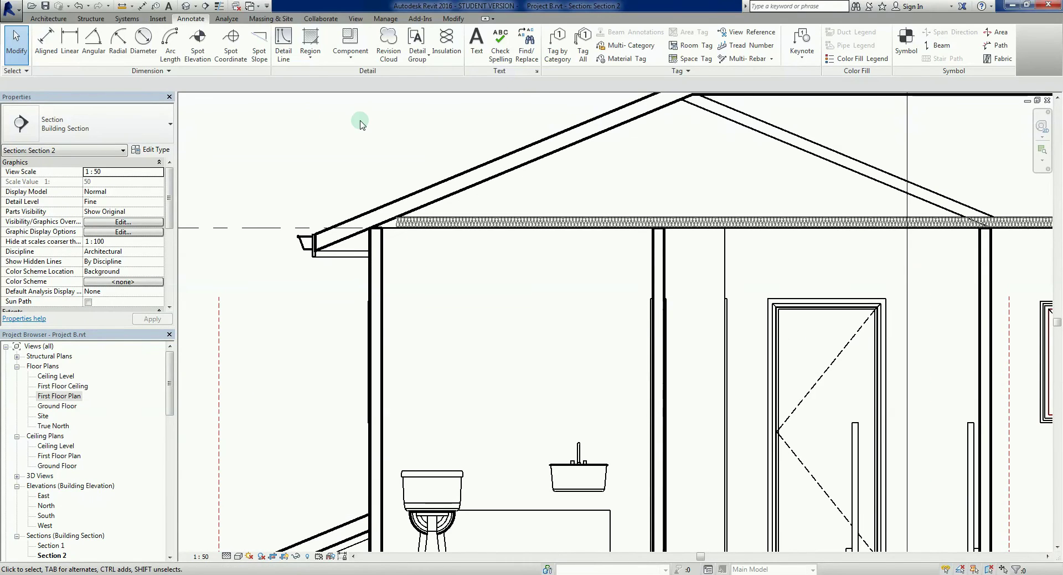
- Add a short run of batt insulation partway down the top of the left wall
click(446, 45)
scroll(373, 255, up, 2)
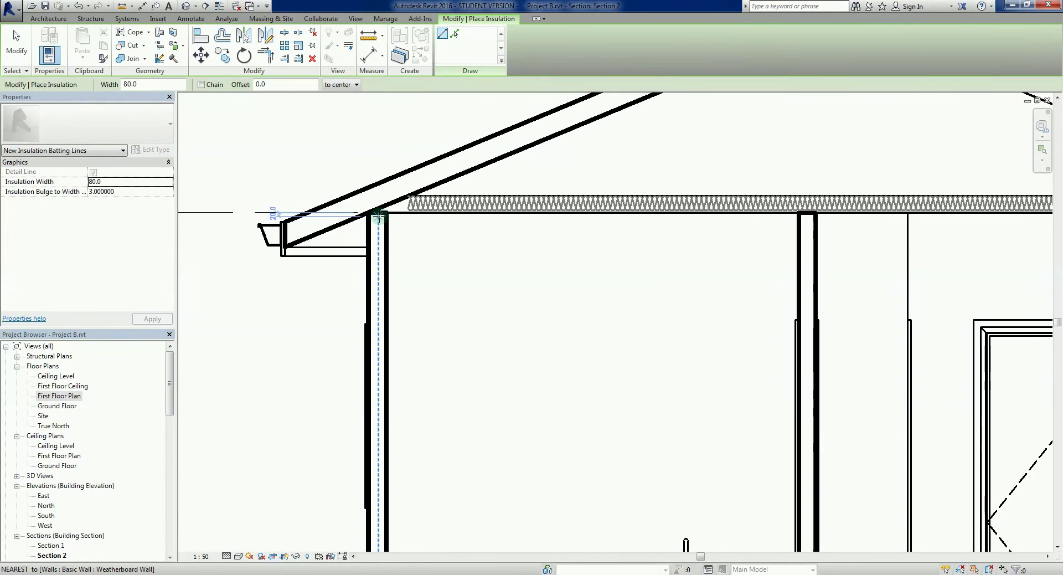
click(379, 216)
click(377, 316)
scroll(541, 342, down, 3)
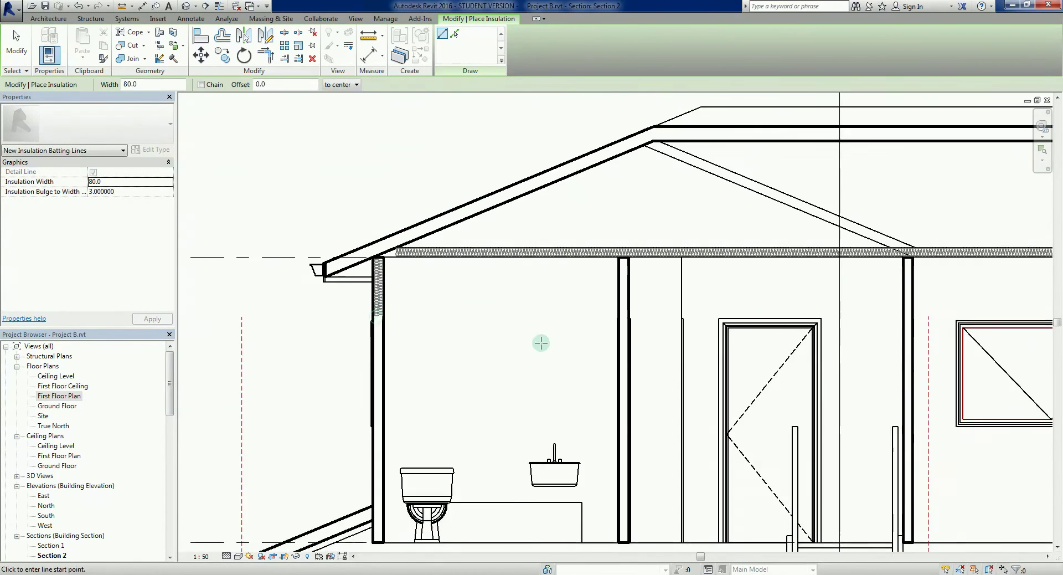
key(Escape)
key(Escape)
scroll(327, 264, up, 3)
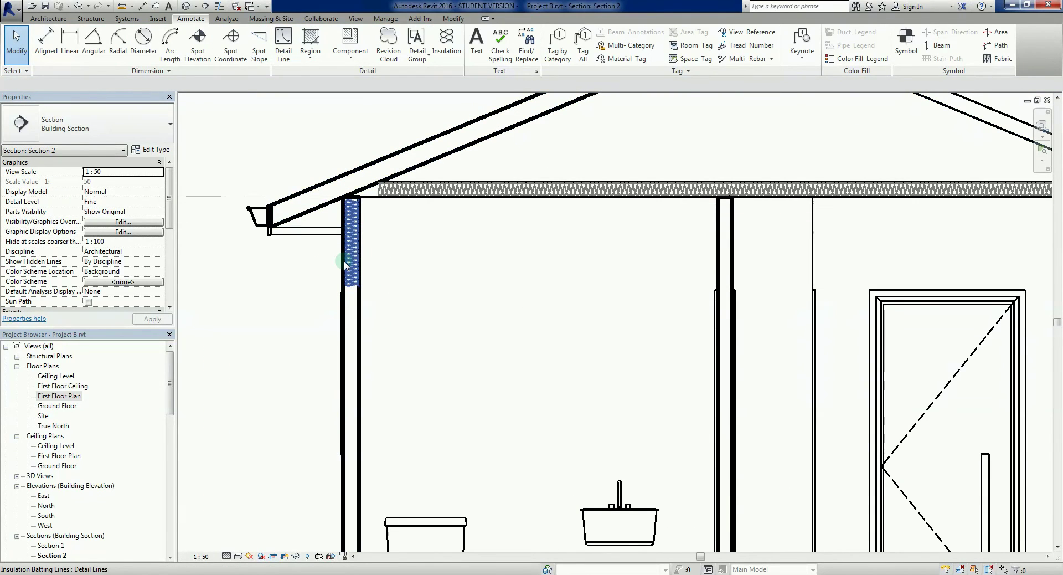
click(352, 257)
key(Escape)
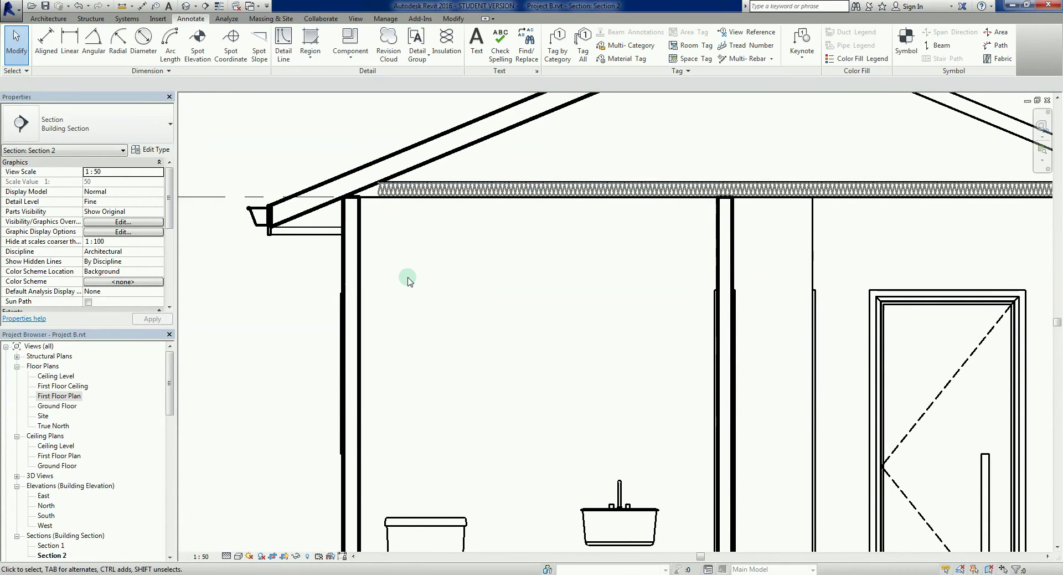
- Zoom and pan the section to frame the upper floor, then the left eave and ceiling
scroll(410, 299, down, 4)
middle_drag(736, 347, 718, 362)
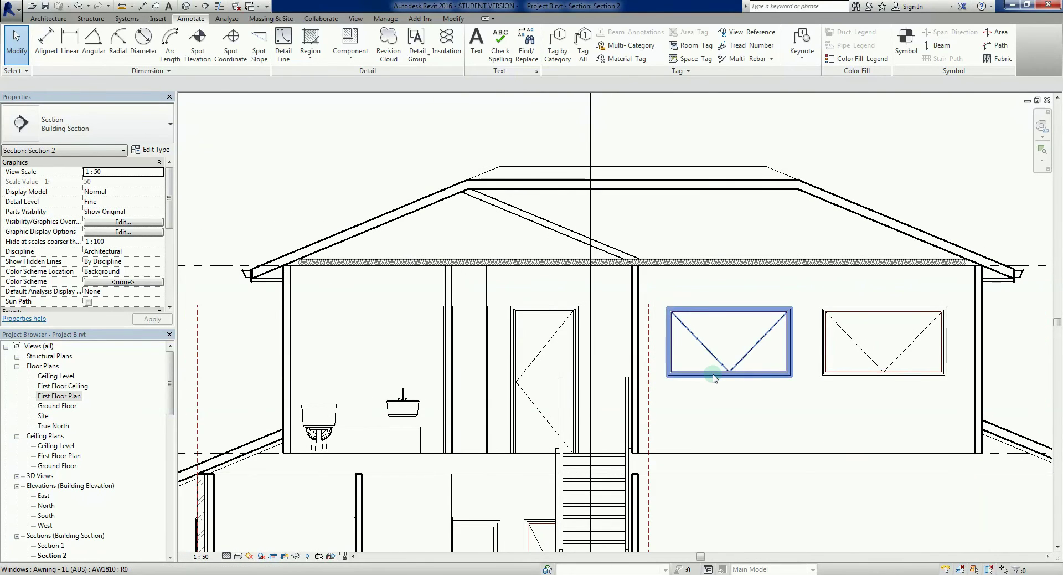
scroll(486, 304, up, 4)
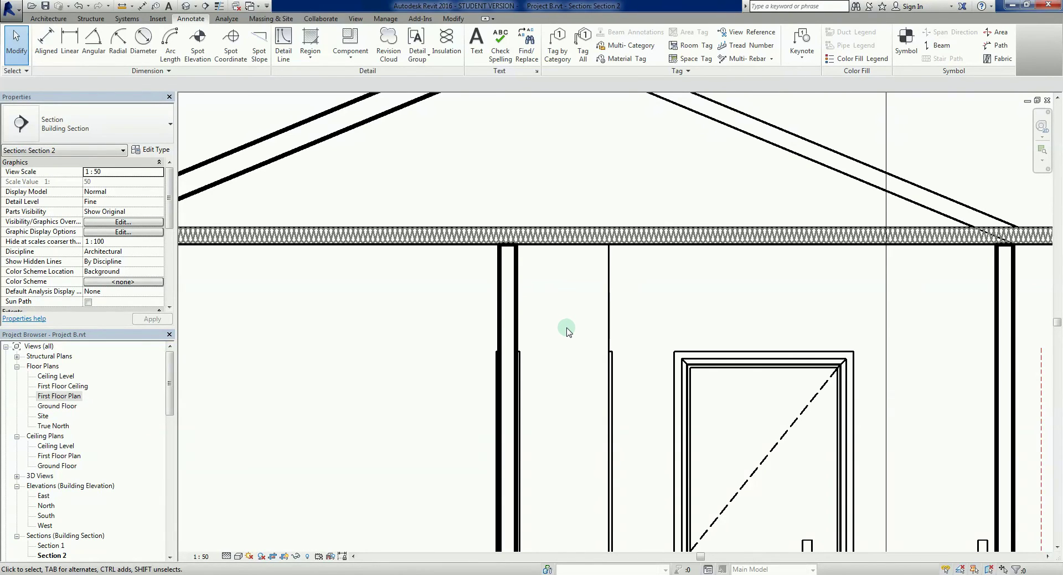
scroll(566, 331, down, 2)
mouse_move(570, 332)
middle_down()
mouse_move(563, 308)
mouse_move(596, 343)
mouse_move(542, 346)
mouse_move(540, 325)
middle_up()
scroll(542, 346, down, 1)
middle_drag(732, 451, 571, 404)
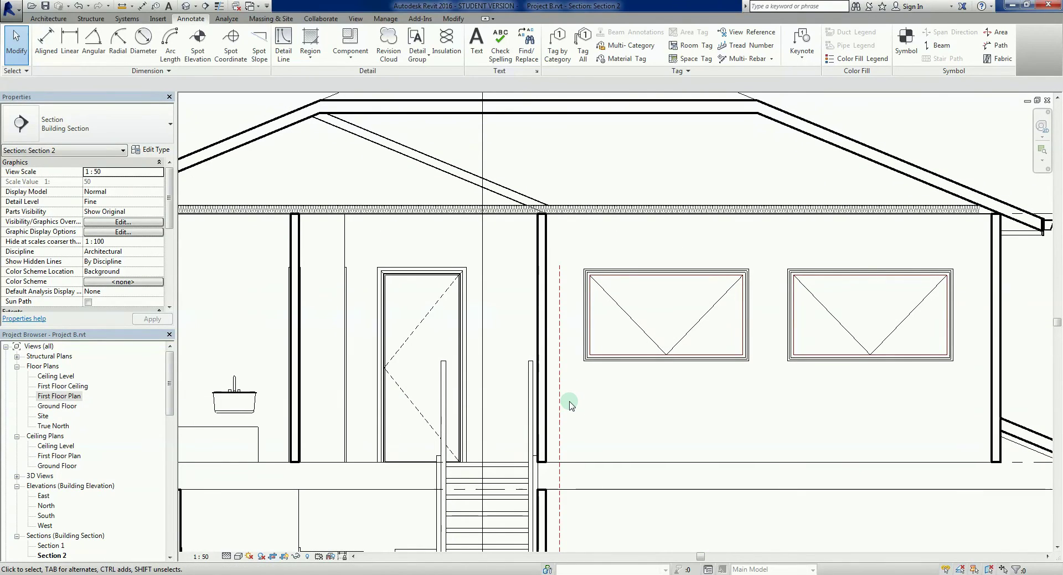
scroll(571, 404, down, 2)
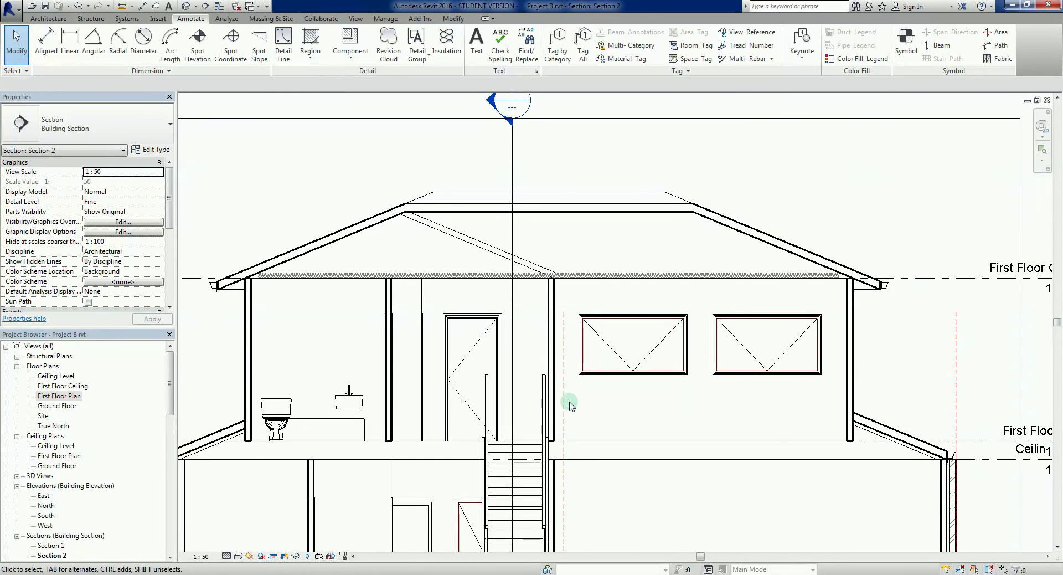
middle_drag(571, 405, 689, 397)
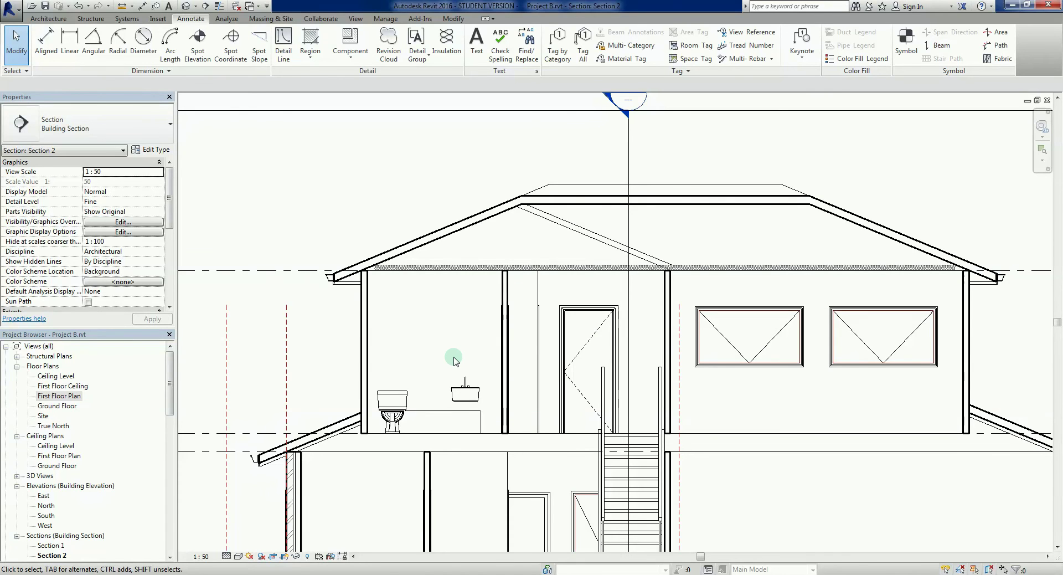
scroll(390, 294, up, 3)
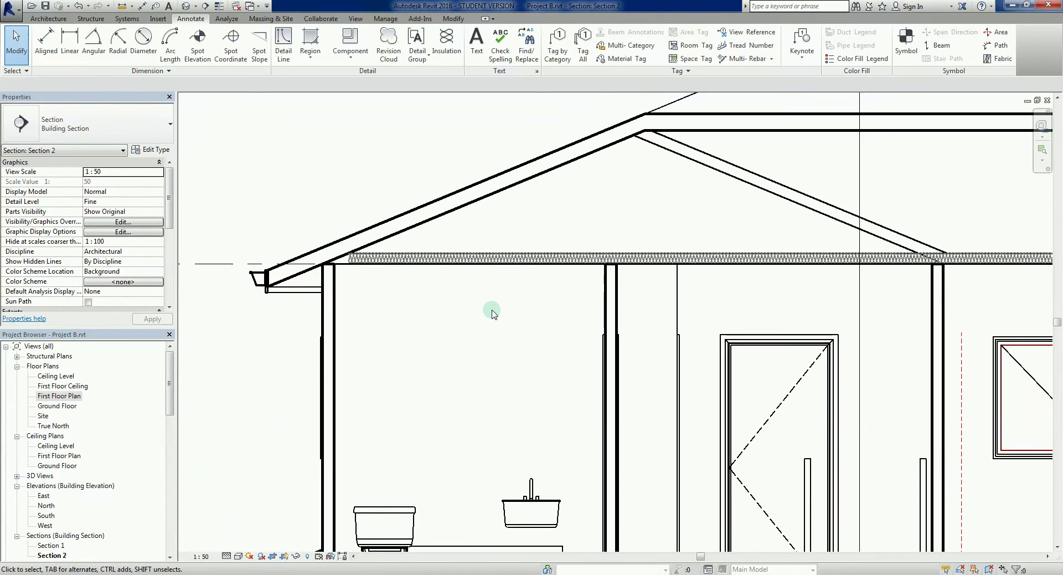
scroll(492, 313, up, 1)
middle_drag(492, 313, 419, 348)
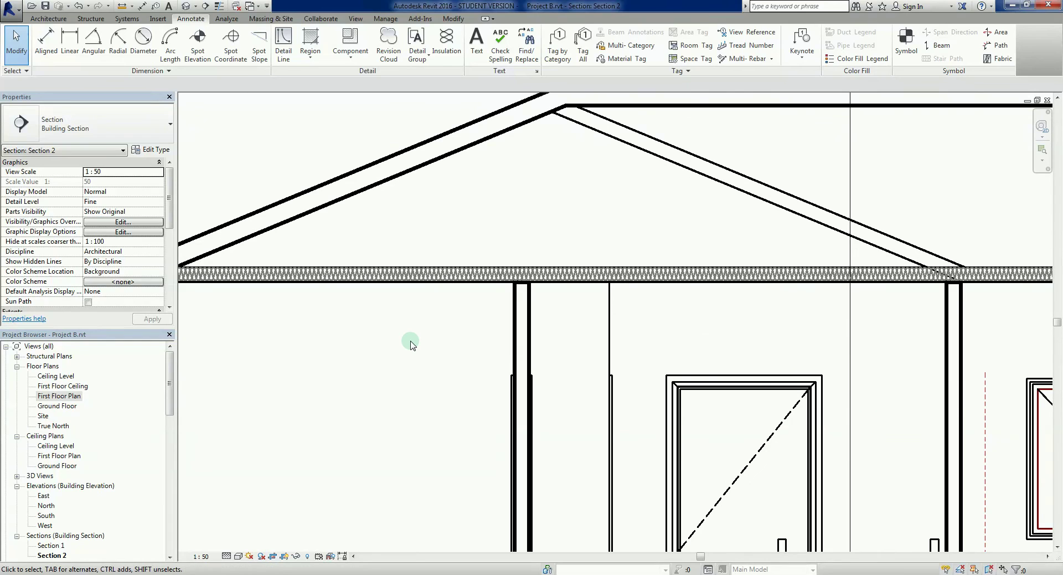
scroll(523, 299, up, 3)
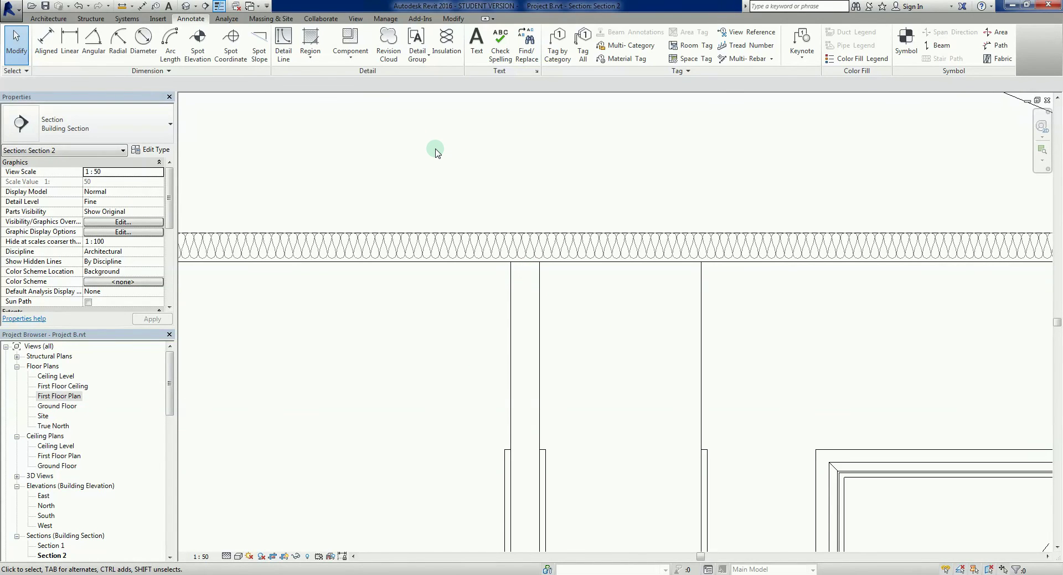
- Draw a 90-wide, 45-deep detail-line box on the interior wall top using DL
key(d)
key(l)
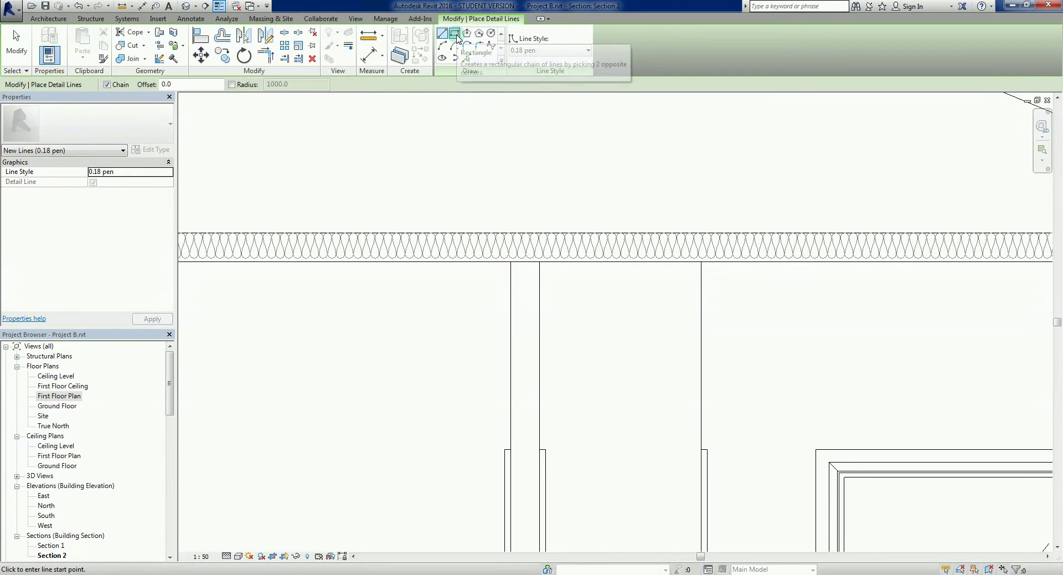
scroll(510, 287, up, 2)
scroll(511, 287, up, 1)
scroll(507, 254, up, 2)
click(512, 240)
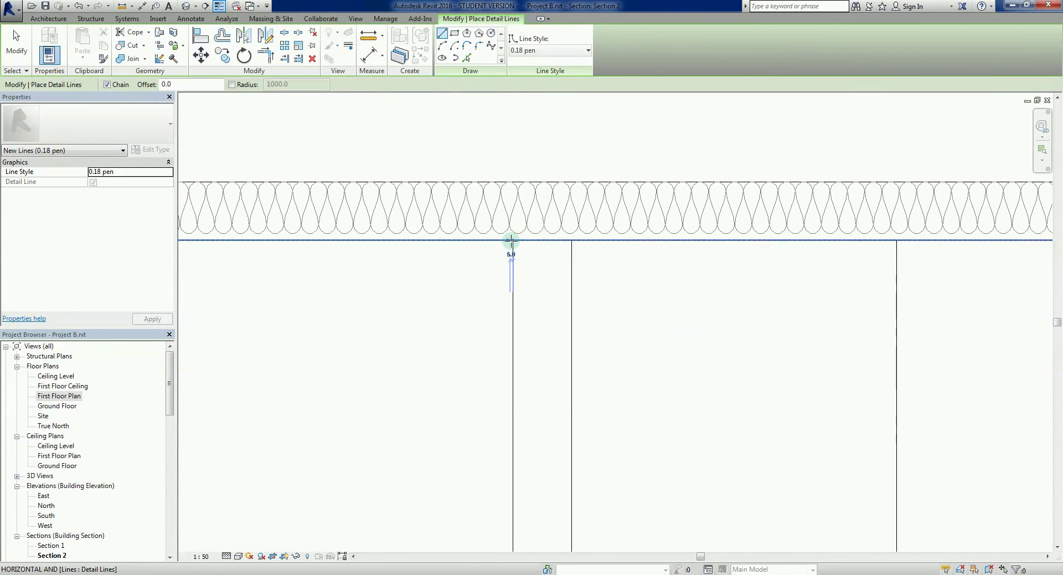
click(571, 240)
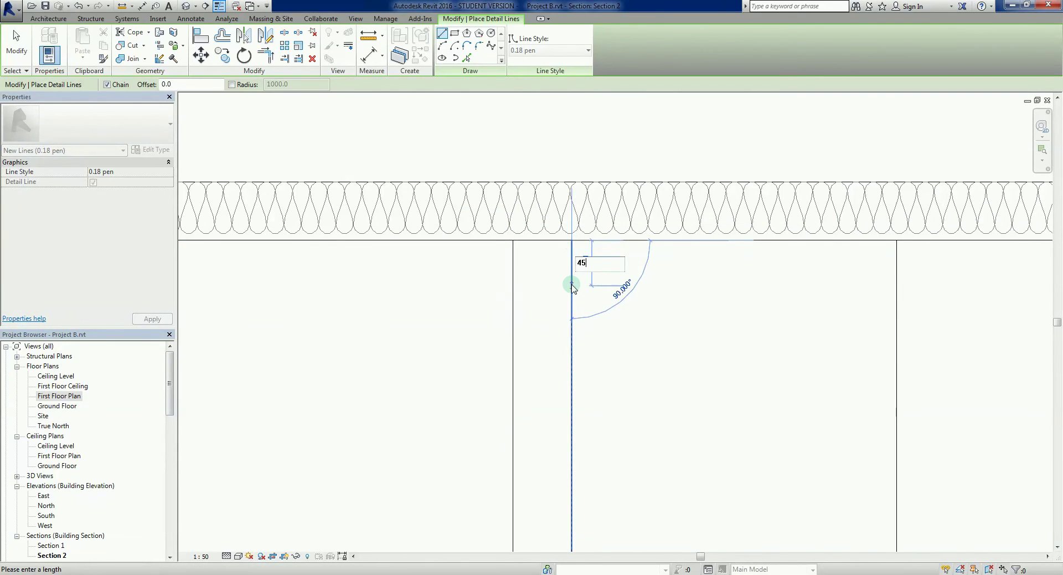
click(572, 269)
click(513, 270)
click(513, 241)
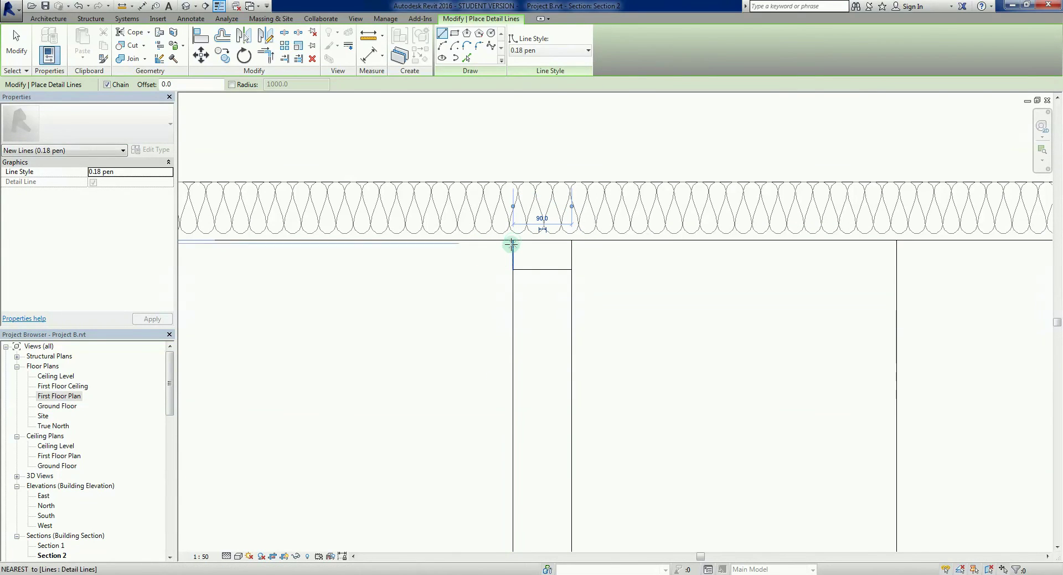
- Add two diagonal detail lines forming an X inside the box
click(513, 241)
click(571, 269)
click(571, 240)
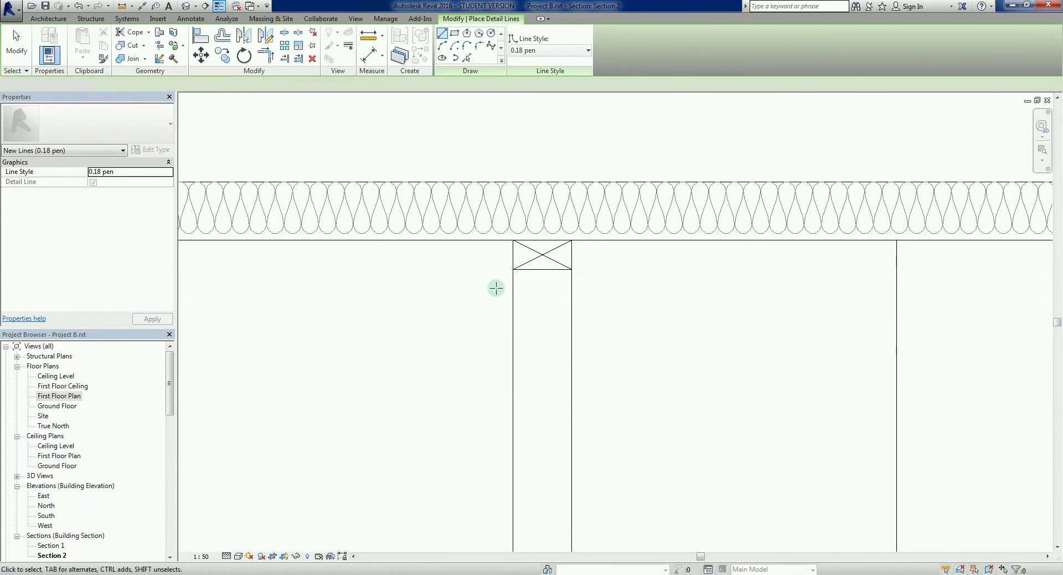
click(513, 270)
key(Escape)
key(Escape)
scroll(498, 299, down, 2)
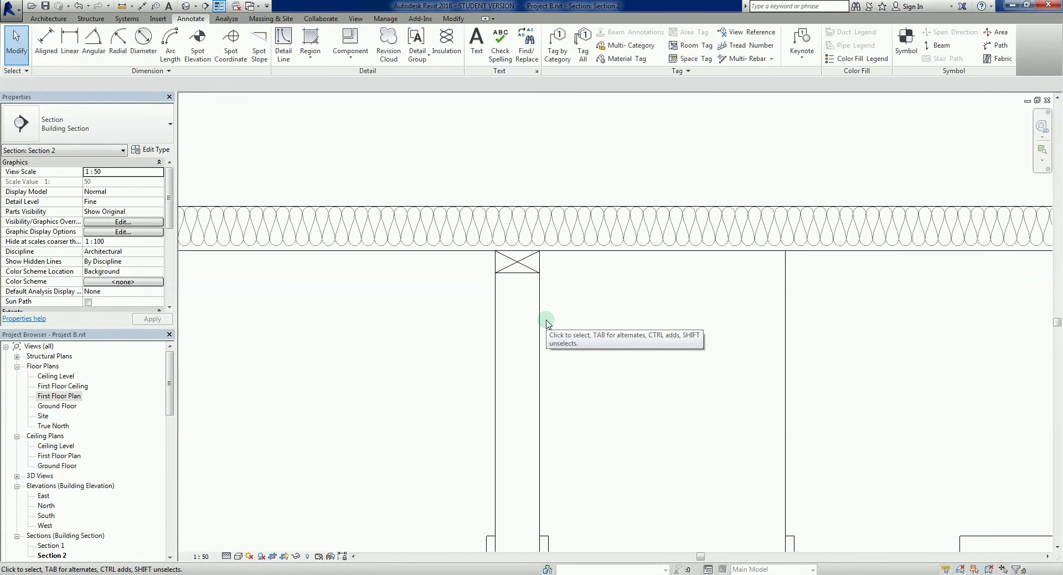
- Turn Thin Lines off with TL so the section shows true line weights
scroll(547, 323, up, 1)
key(t)
key(l)
scroll(546, 323, down, 5)
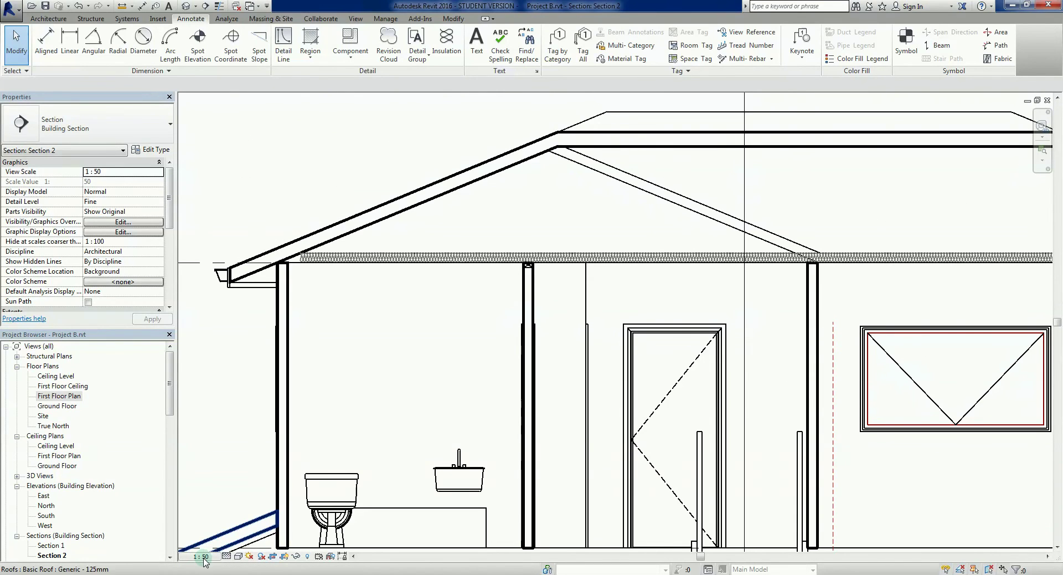
scroll(498, 333, up, 3)
scroll(551, 266, down, 2)
- Zoom and pan out to review the full two-storey section with its level tags
middle_drag(563, 310, 571, 317)
scroll(553, 305, down, 4)
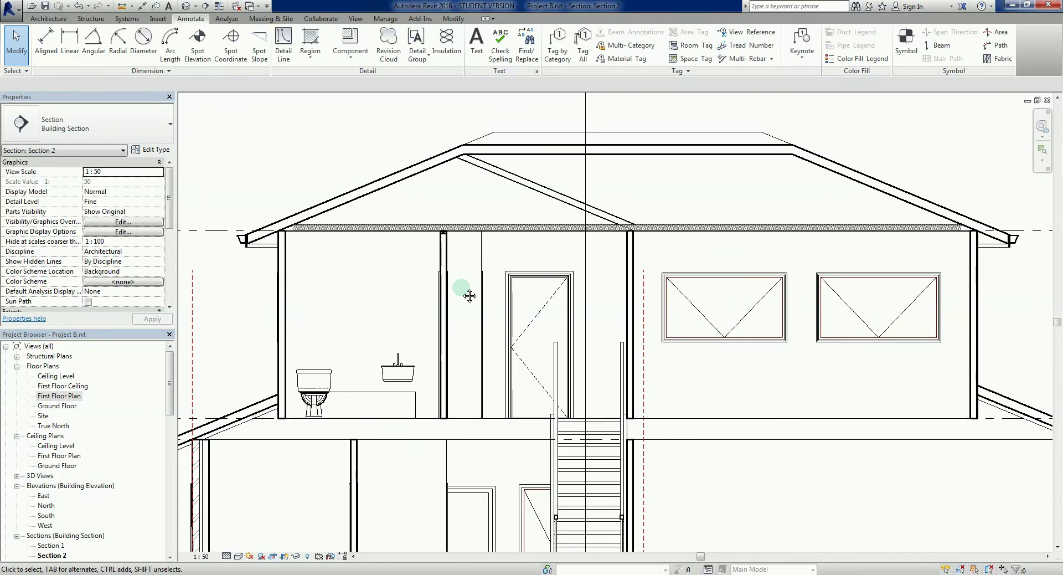
scroll(642, 426, down, 3)
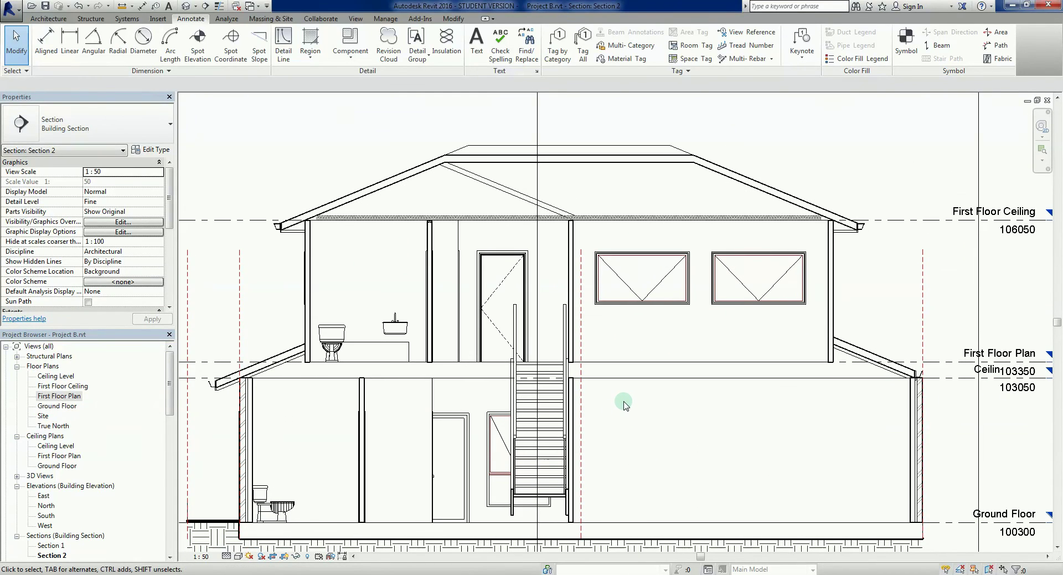
middle_drag(624, 404, 625, 391)
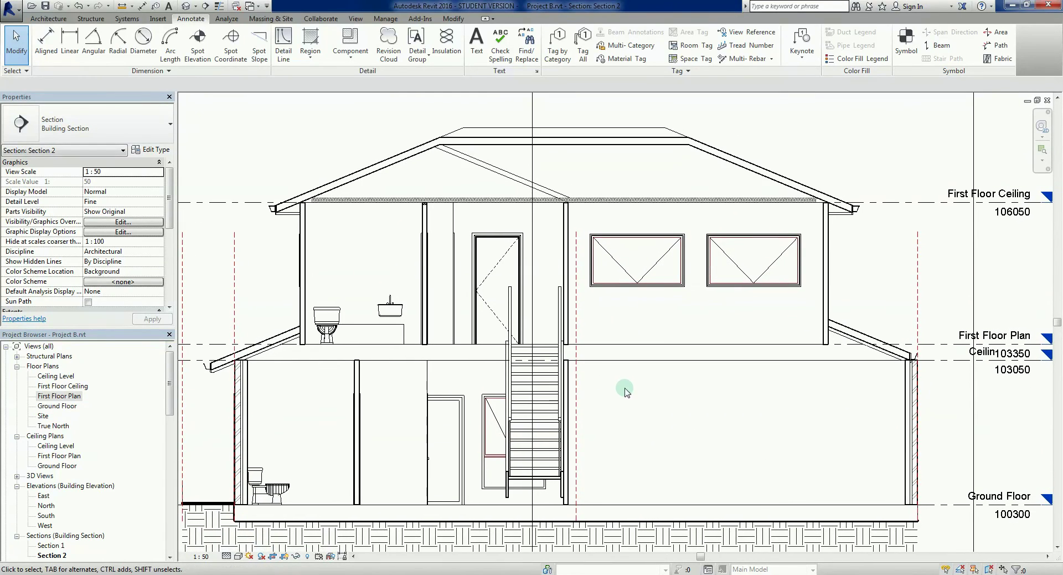
scroll(313, 356, up, 3)
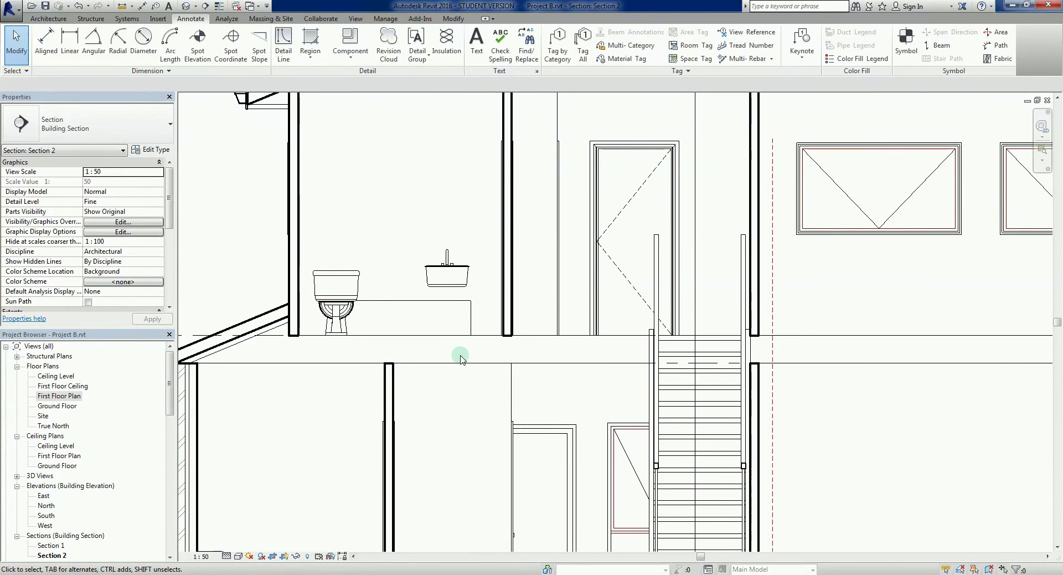
scroll(461, 355, down, 2)
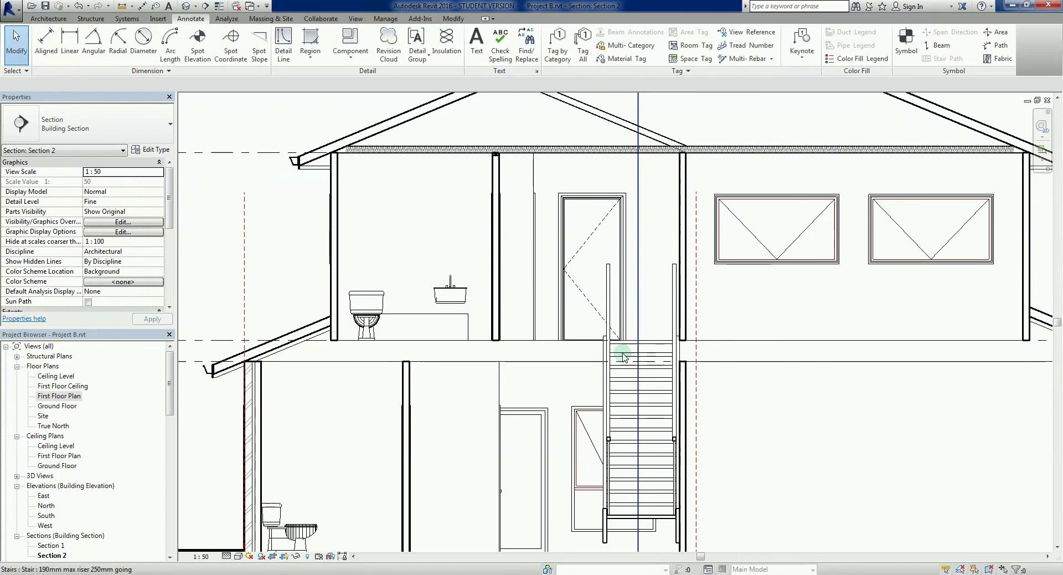
middle_drag(740, 358, 504, 358)
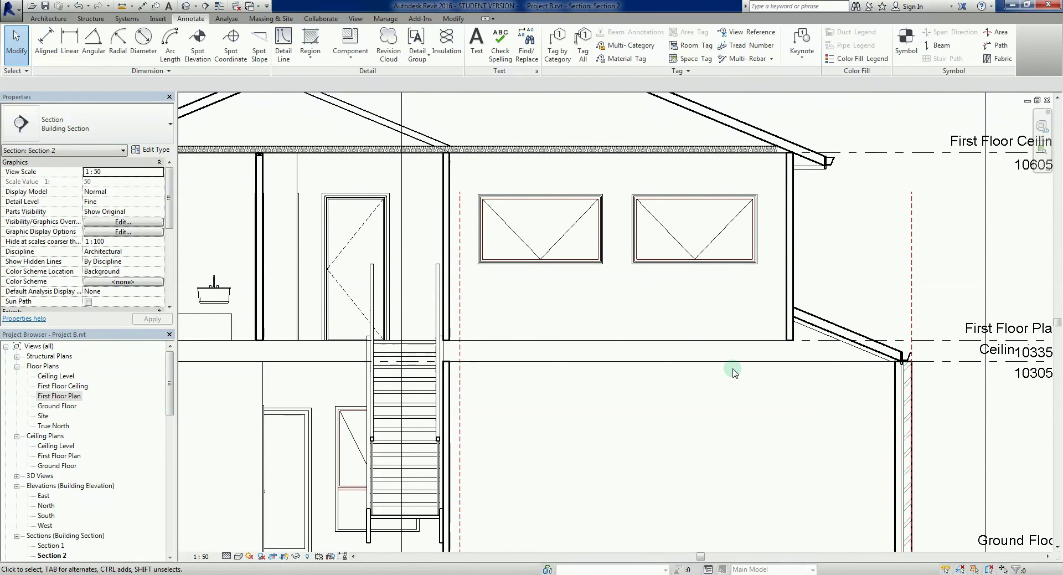
scroll(770, 381, down, 3)
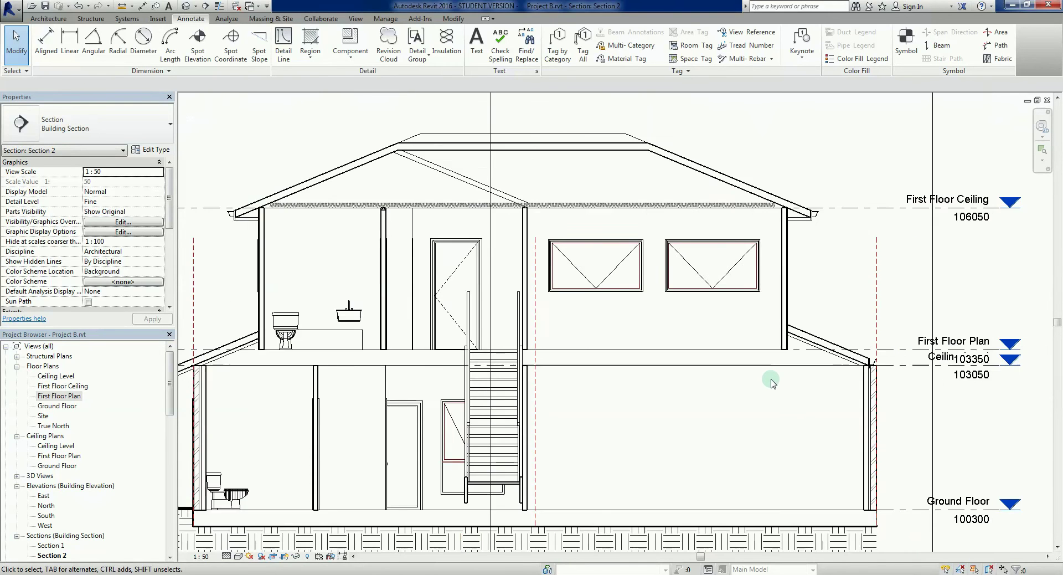
scroll(777, 380, up, 3)
scroll(742, 381, down, 1)
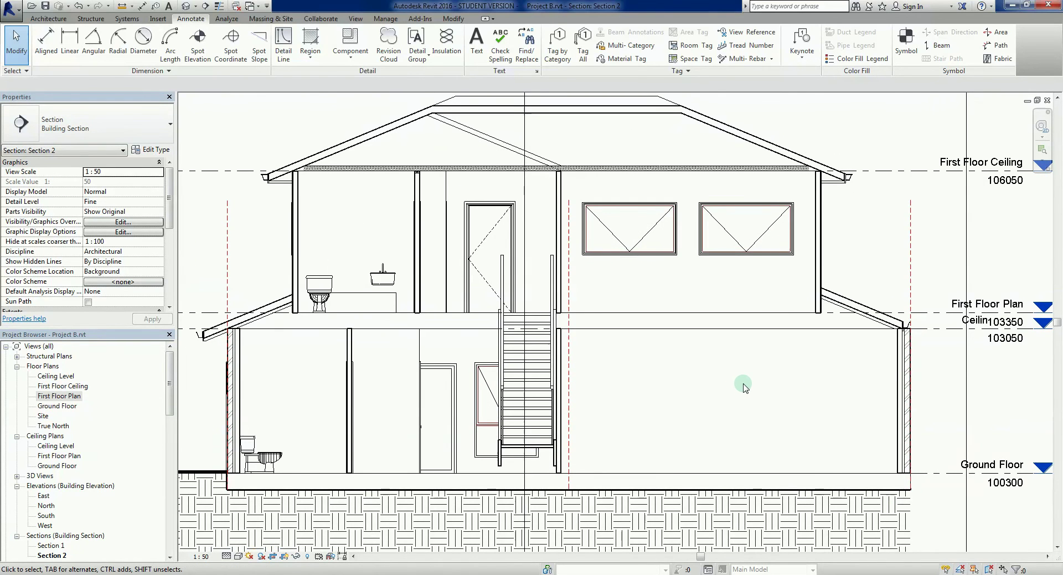
middle_drag(743, 382, 771, 430)
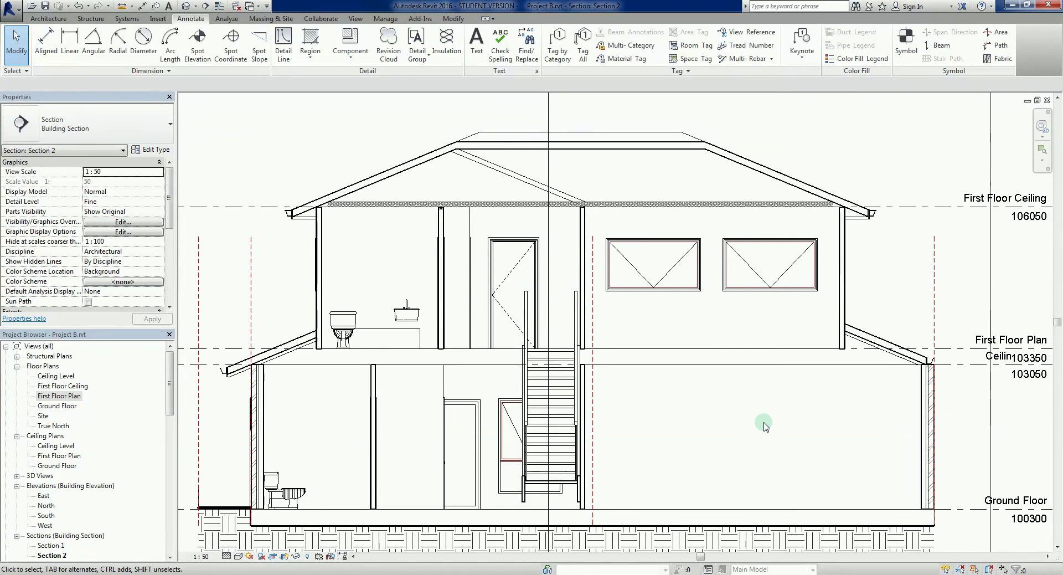
middle_drag(760, 438, 765, 438)
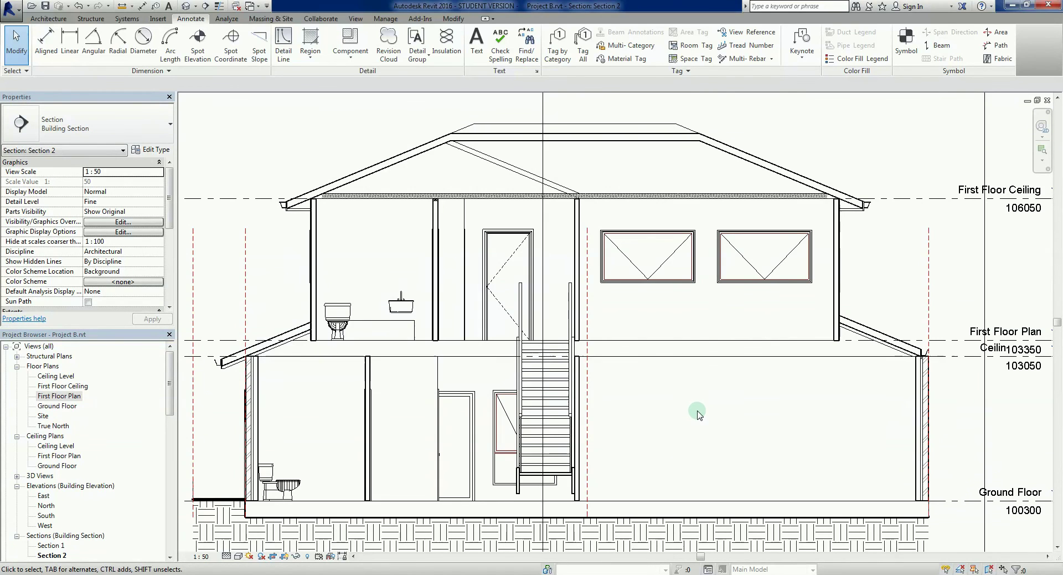
scroll(697, 411, up, 1)
scroll(623, 365, up, 1)
scroll(526, 327, up, 1)
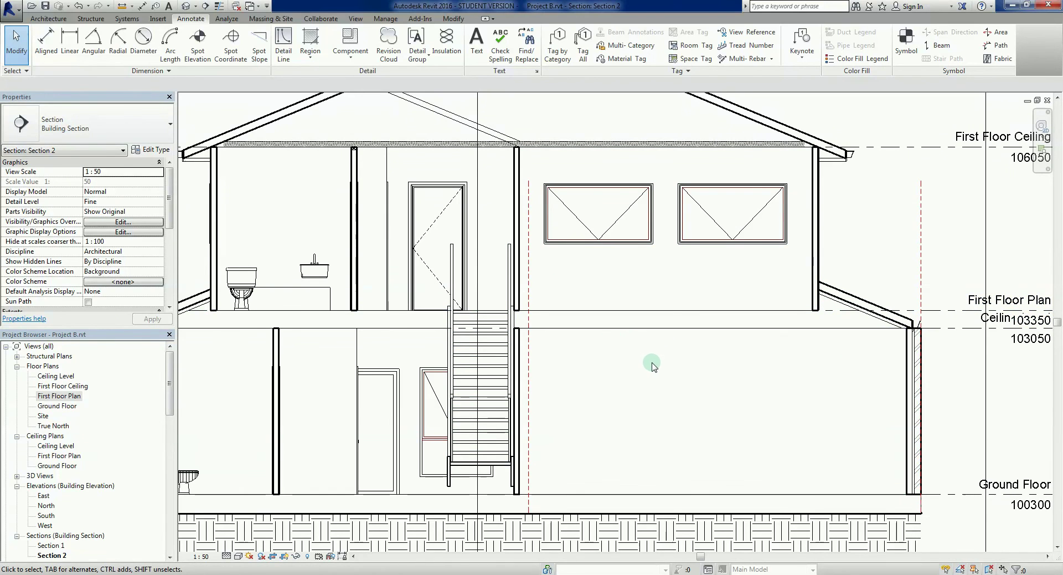
scroll(637, 354, down, 2)
middle_drag(651, 368, 643, 414)
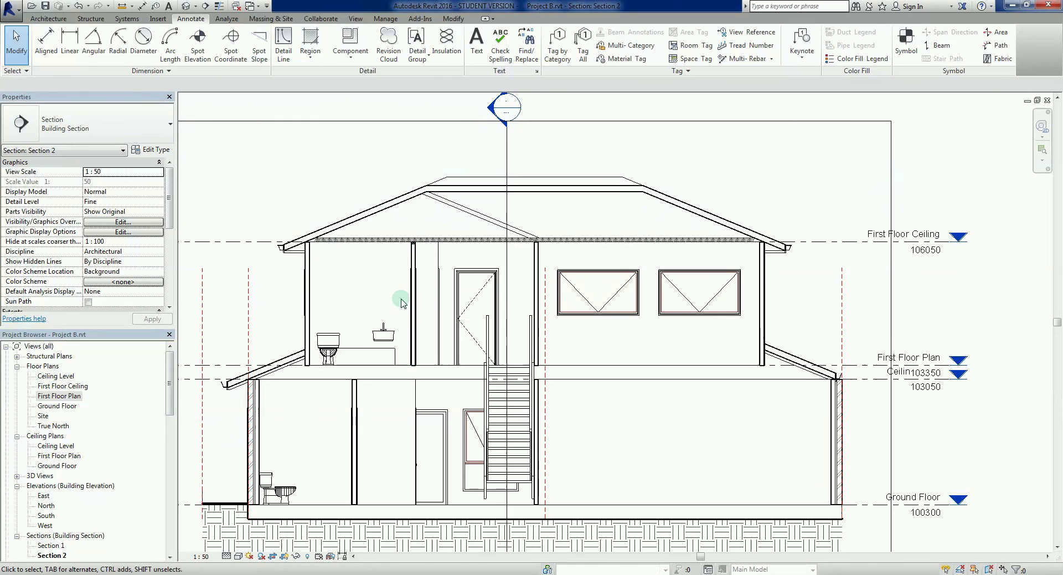
middle_drag(339, 286, 412, 288)
scroll(399, 281, up, 1)
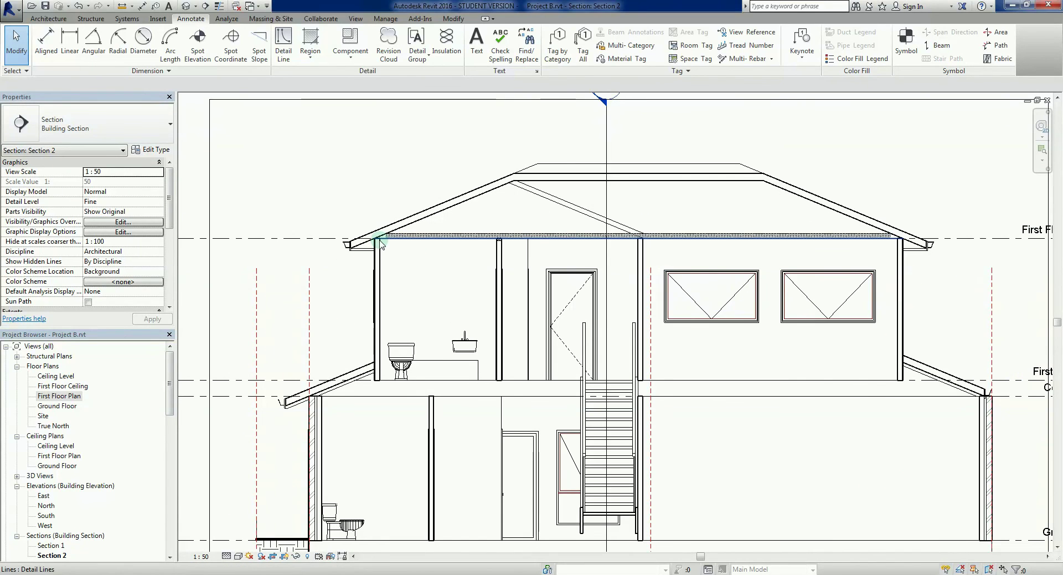
scroll(387, 241, up, 3)
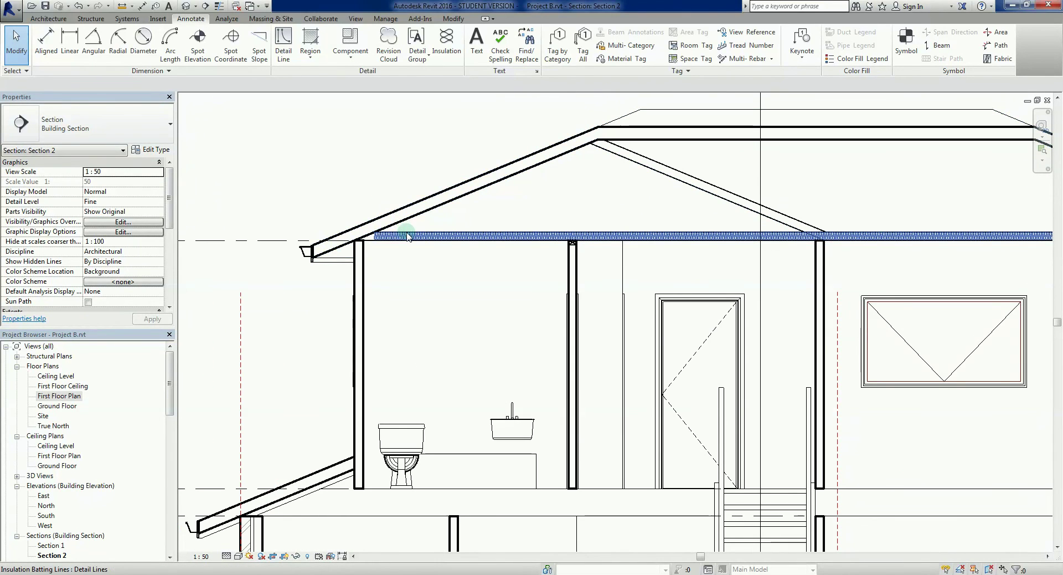
scroll(404, 238, down, 4)
middle_drag(681, 418, 616, 402)
scroll(609, 393, down, 1)
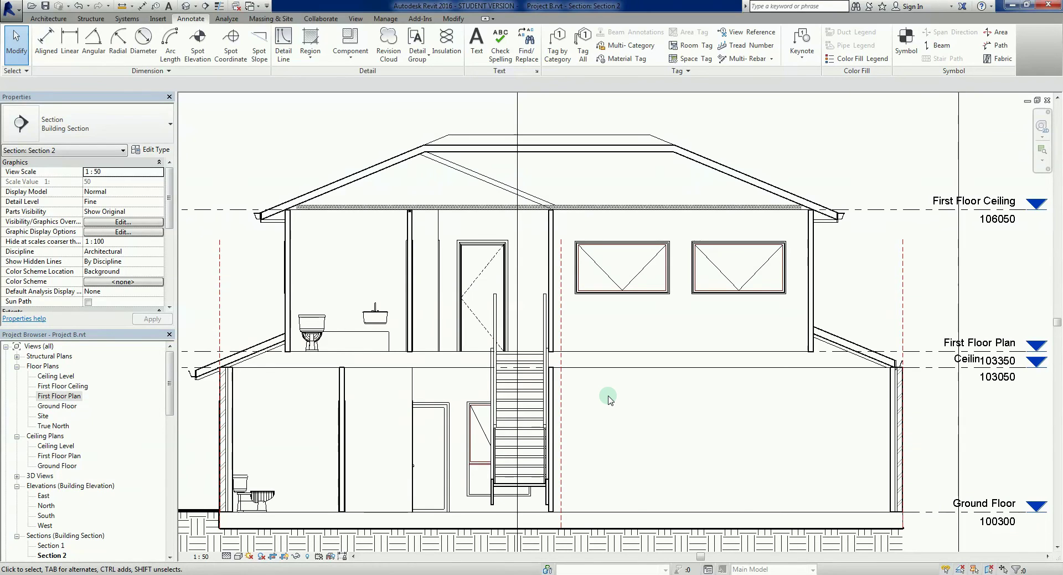
middle_drag(609, 397, 643, 403)
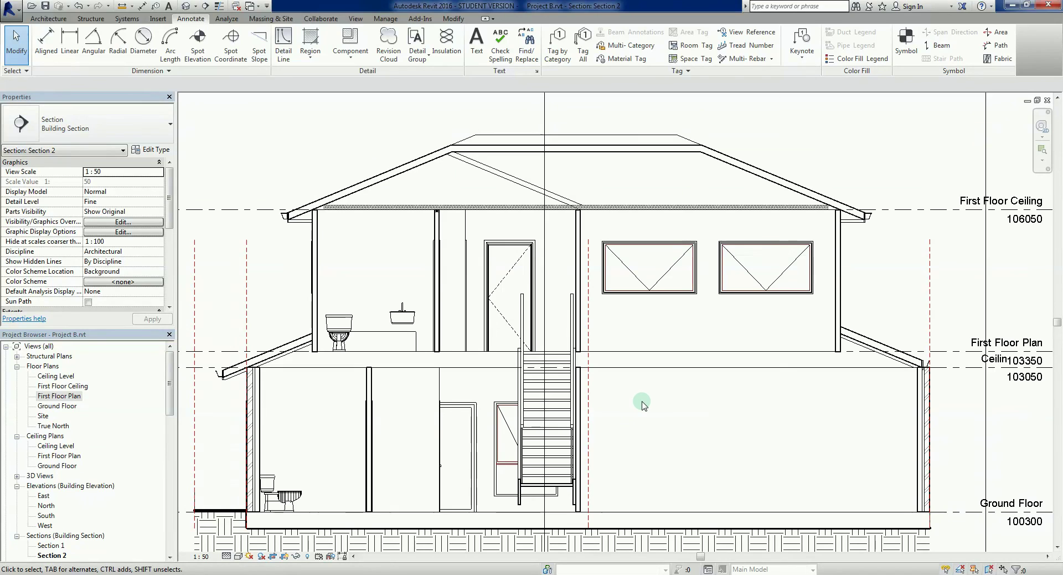